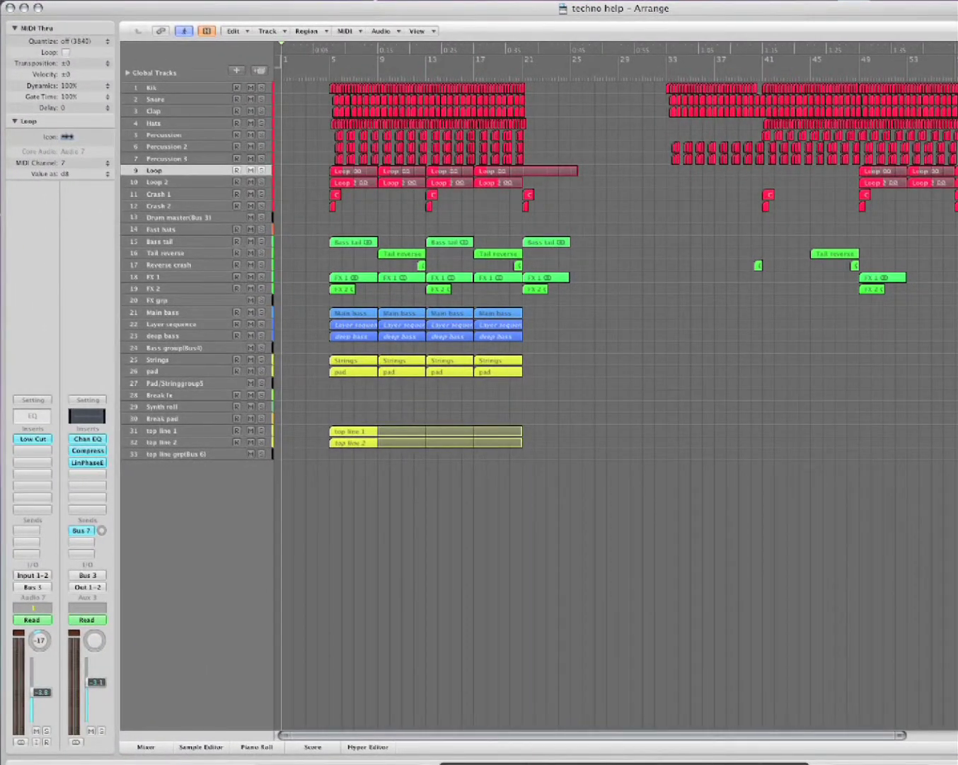
- Enlarge the arrangement window to fill the screen and scroll across the arrangement
{"action": "left_click_drag", "start_coordinate": [952, 684], "coordinate": [952, 757]}
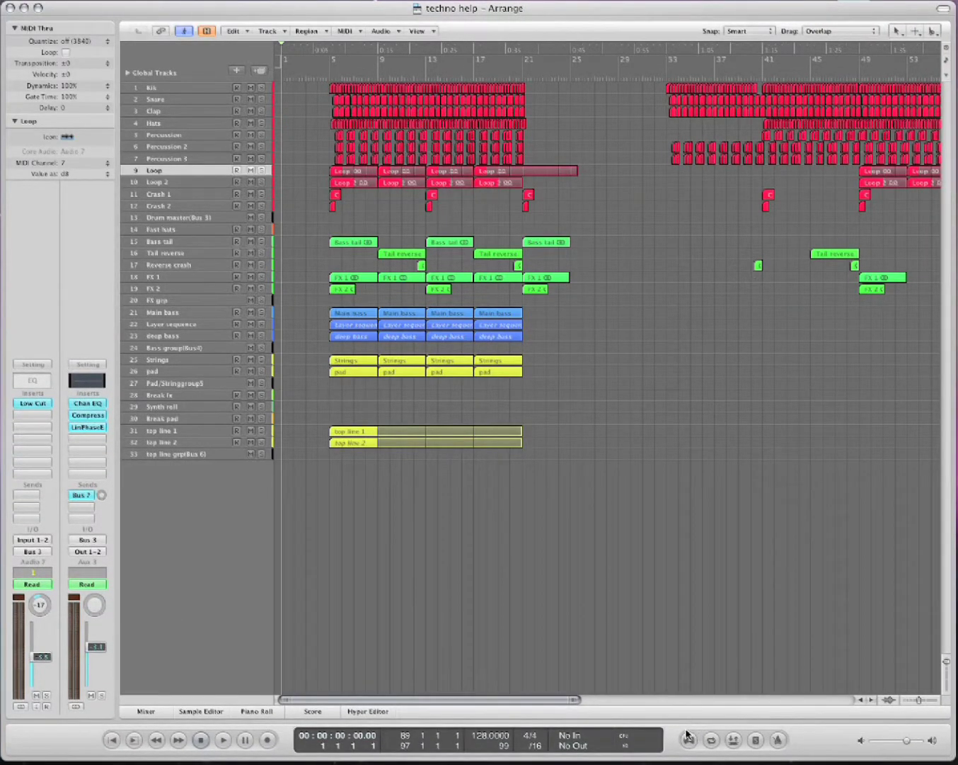
{"action": "left_click_drag", "start_coordinate": [687, 722], "coordinate": [687, 758]}
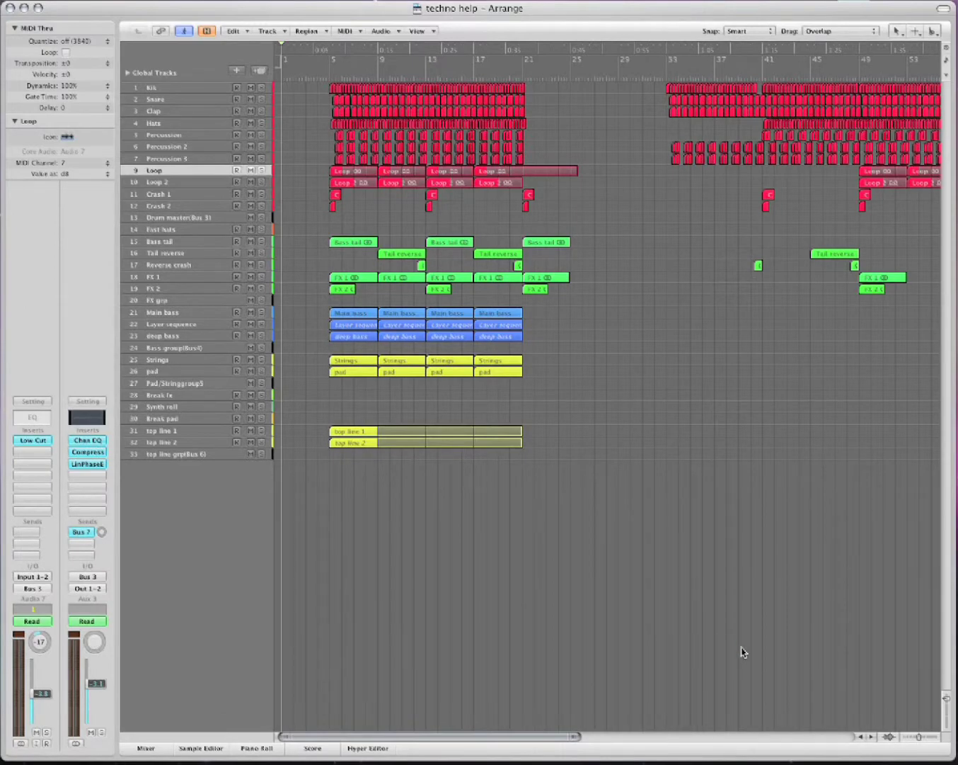
{"action": "scroll", "coordinate": [743, 651], "scroll_direction": "right", "scroll_amount": 5}
{"action": "scroll", "coordinate": [744, 651], "scroll_direction": "right", "scroll_amount": 4}
{"action": "scroll", "coordinate": [743, 652], "scroll_direction": "left", "scroll_amount": 9}
{"action": "scroll", "coordinate": [463, 278], "scroll_direction": "right", "scroll_amount": 2}
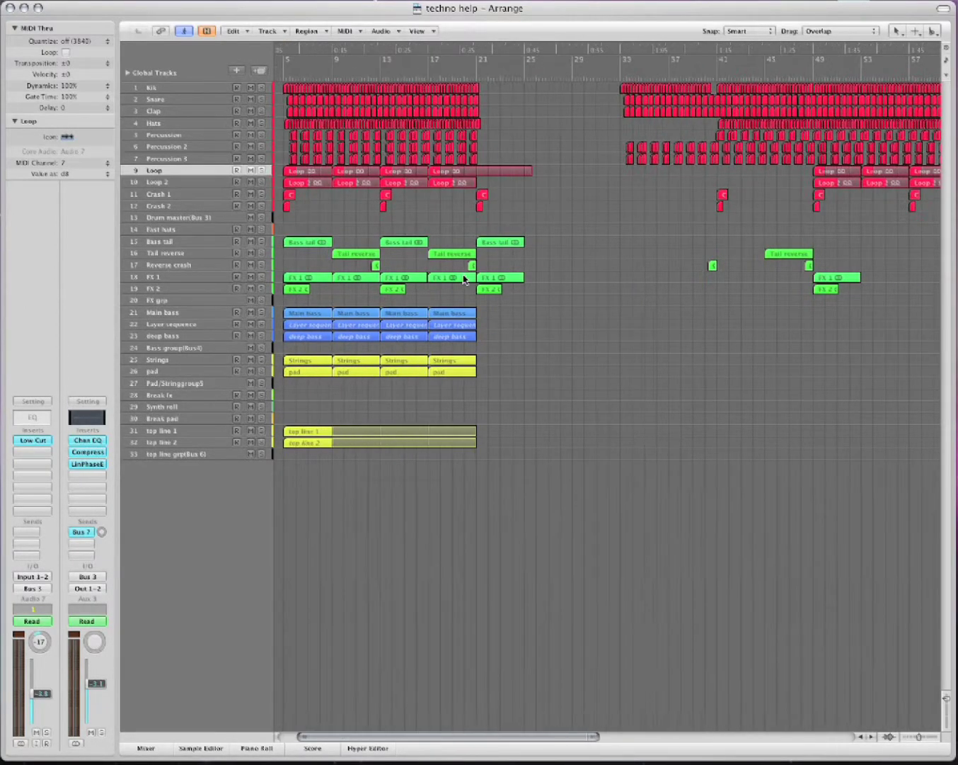
- Start playback from around bar 38, then move the playhead to around bar 47
{"action": "double_click", "coordinate": [685, 74]}
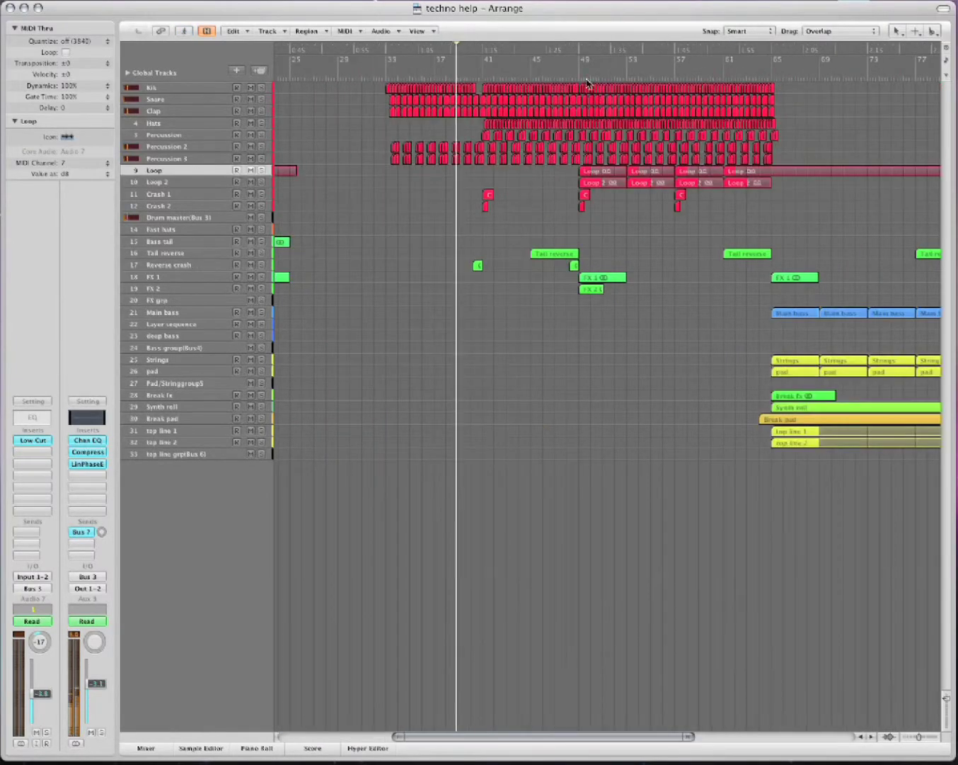
{"action": "left_click", "coordinate": [561, 81]}
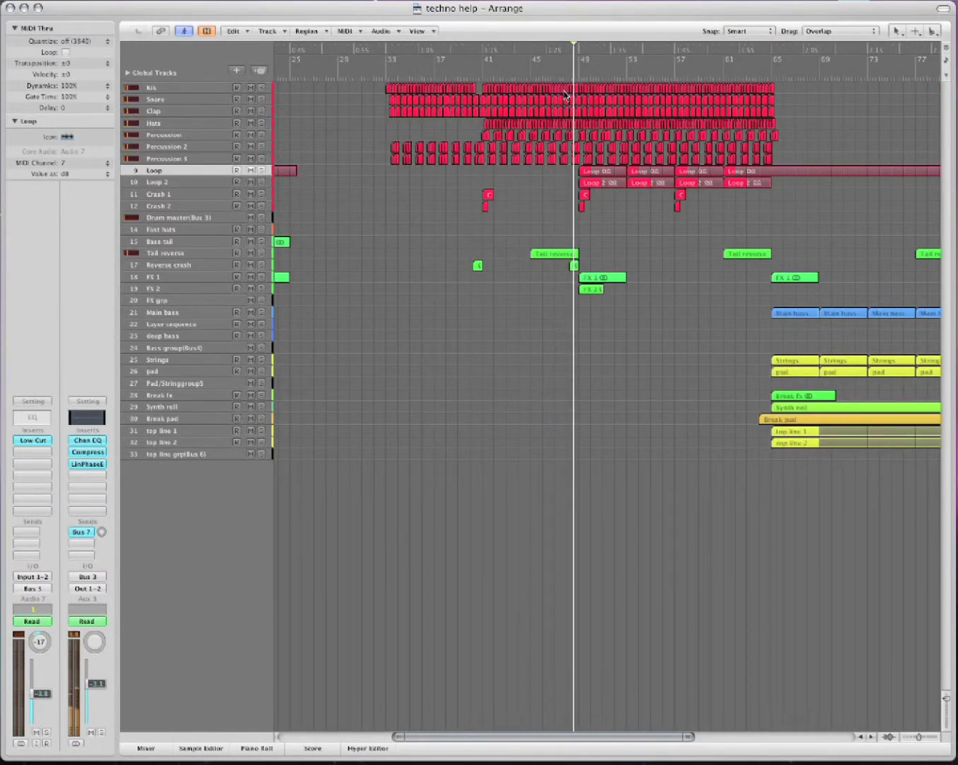
{"action": "scroll", "coordinate": [705, 220], "scroll_direction": "right", "scroll_amount": 5}
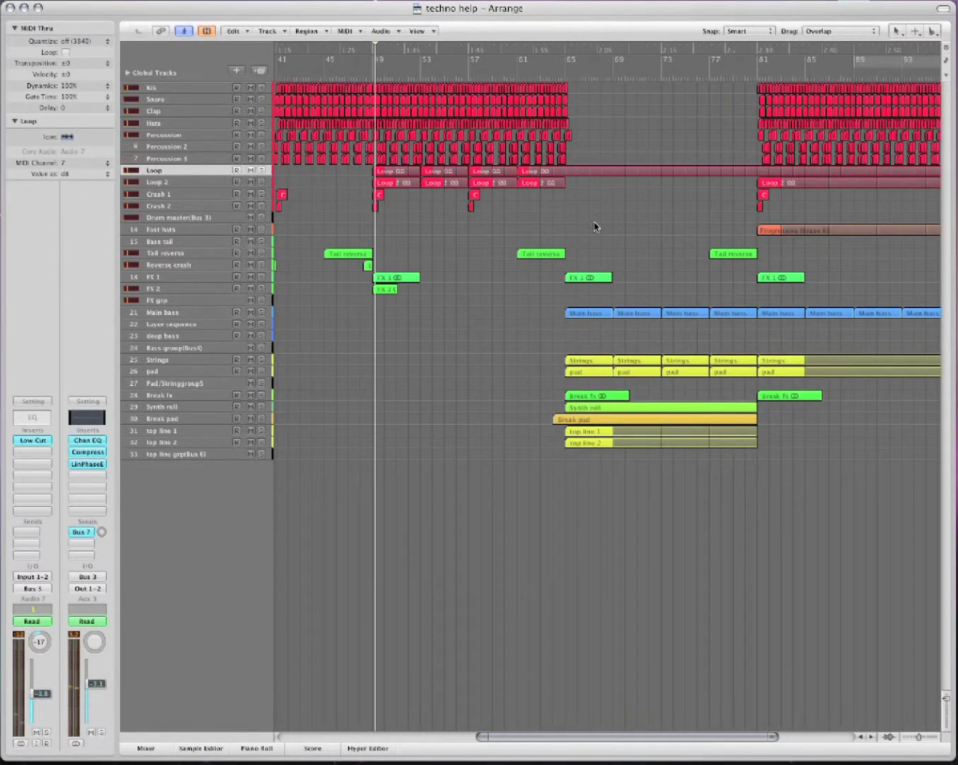
- Select and clear the drum regions, then select the Snare, Hats and Drum master(Bus 3) tracks
{"action": "left_click_drag", "start_coordinate": [638, 224], "coordinate": [309, 85]}
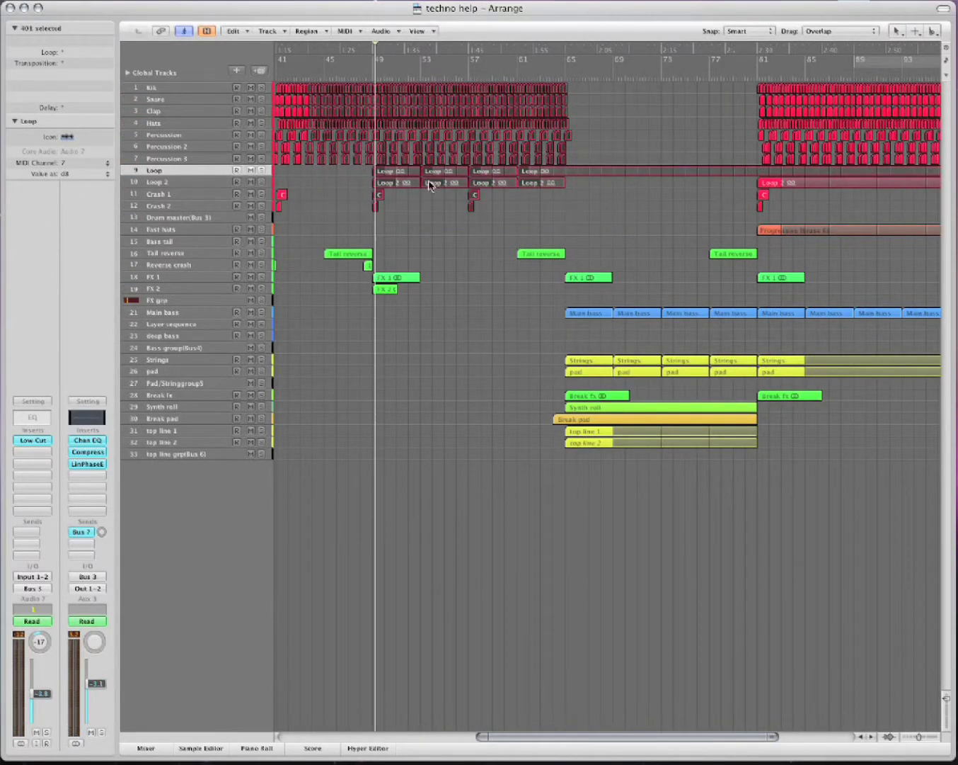
{"action": "left_click", "coordinate": [582, 215]}
{"action": "left_click", "coordinate": [214, 103]}
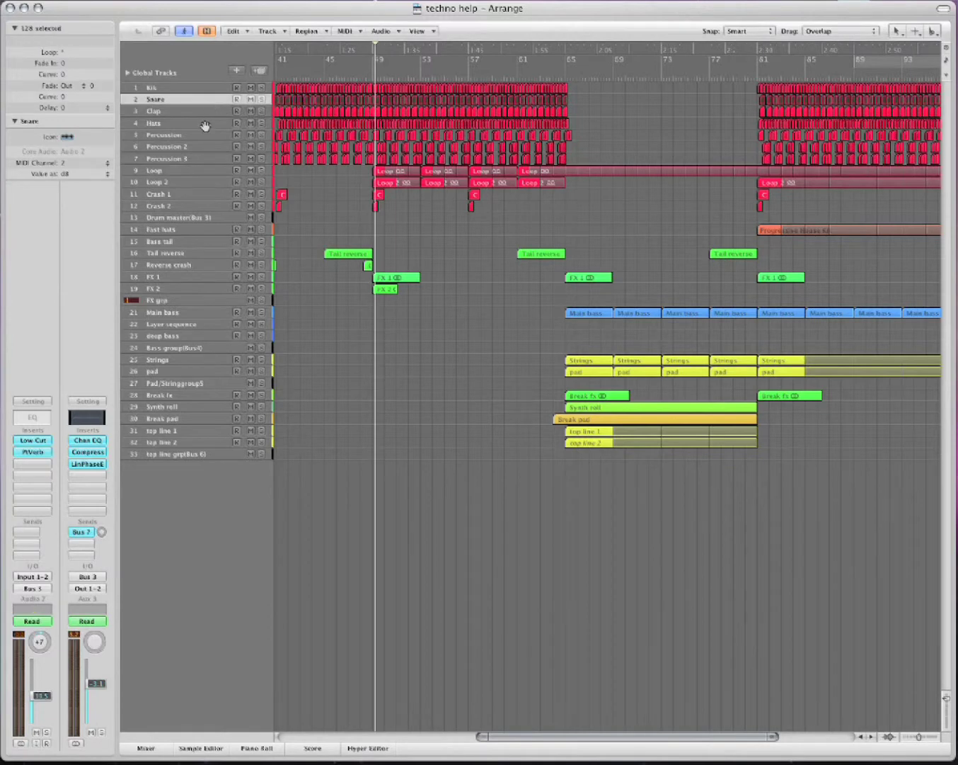
{"action": "left_click", "coordinate": [206, 125]}
{"action": "left_click", "coordinate": [211, 218]}
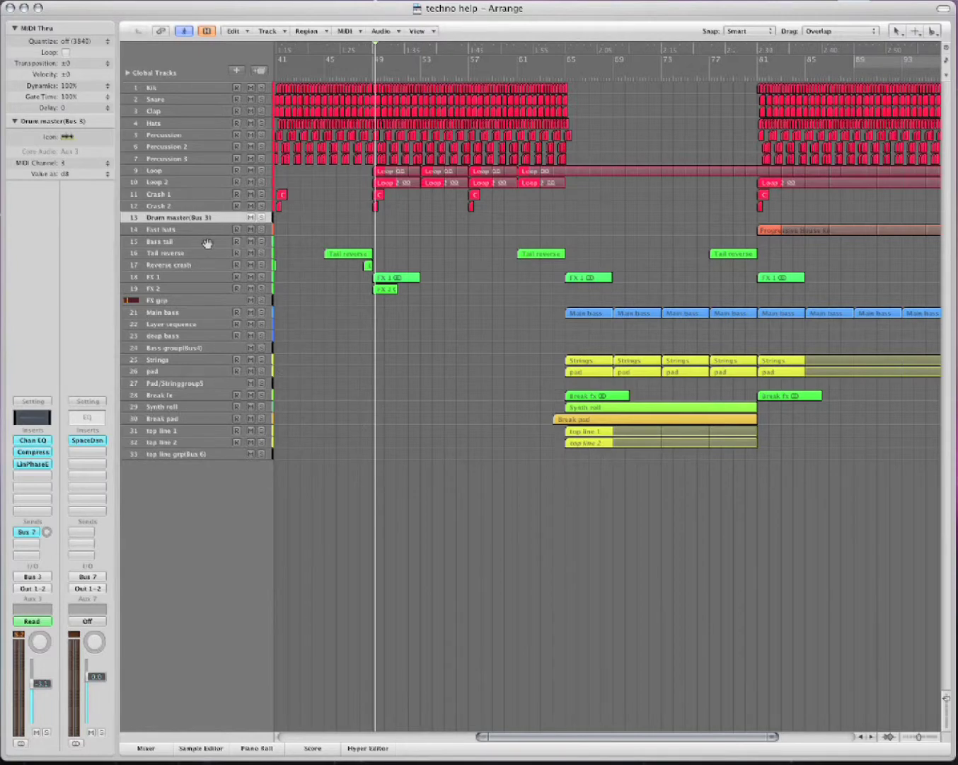
{"action": "scroll", "coordinate": [207, 248], "scroll_direction": "right", "scroll_amount": 5}
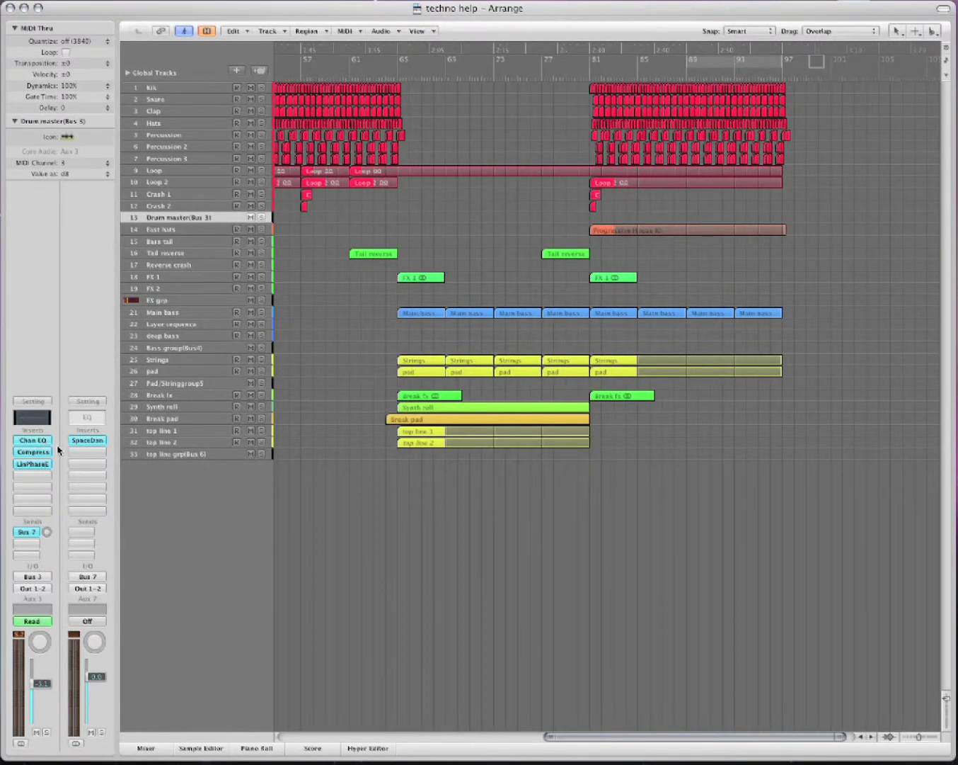
- Show the Mixer below the arrangement and select the Drum master channel strip
{"action": "key", "text": "x"}
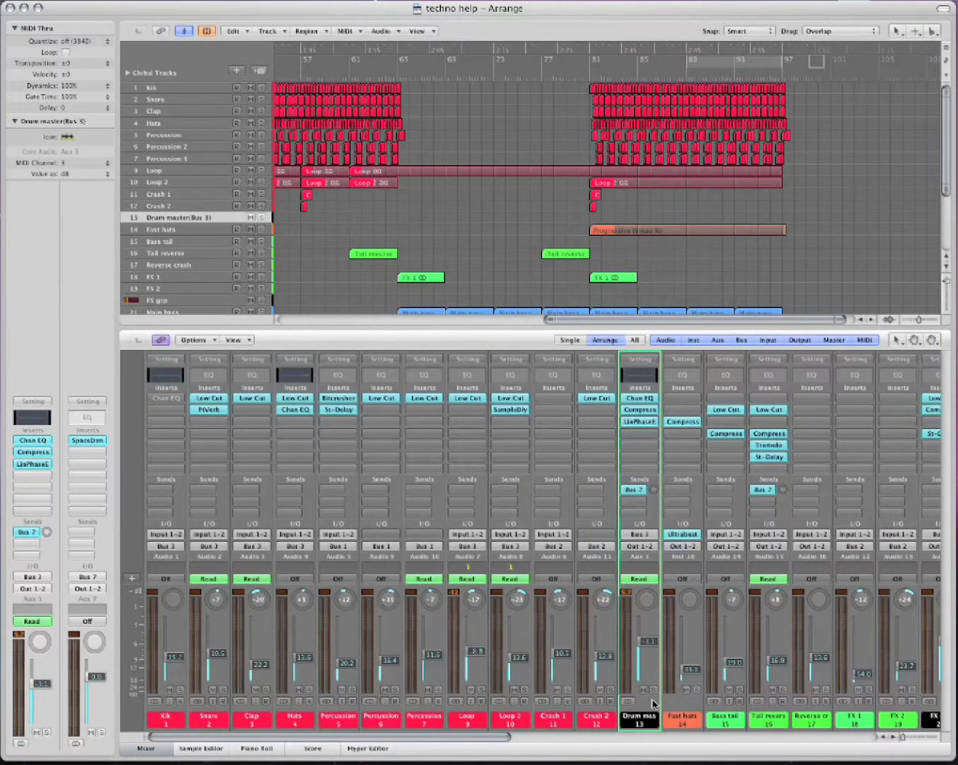
{"action": "left_click", "coordinate": [653, 704]}
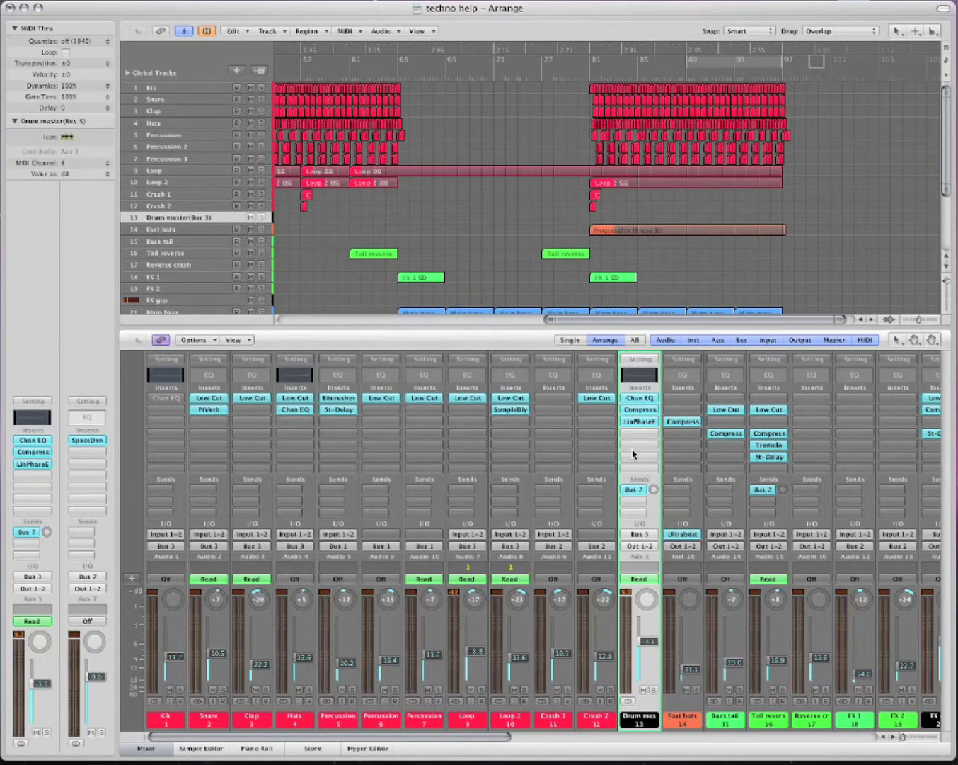
{"action": "scroll", "coordinate": [631, 457], "scroll_direction": "right", "scroll_amount": 6}
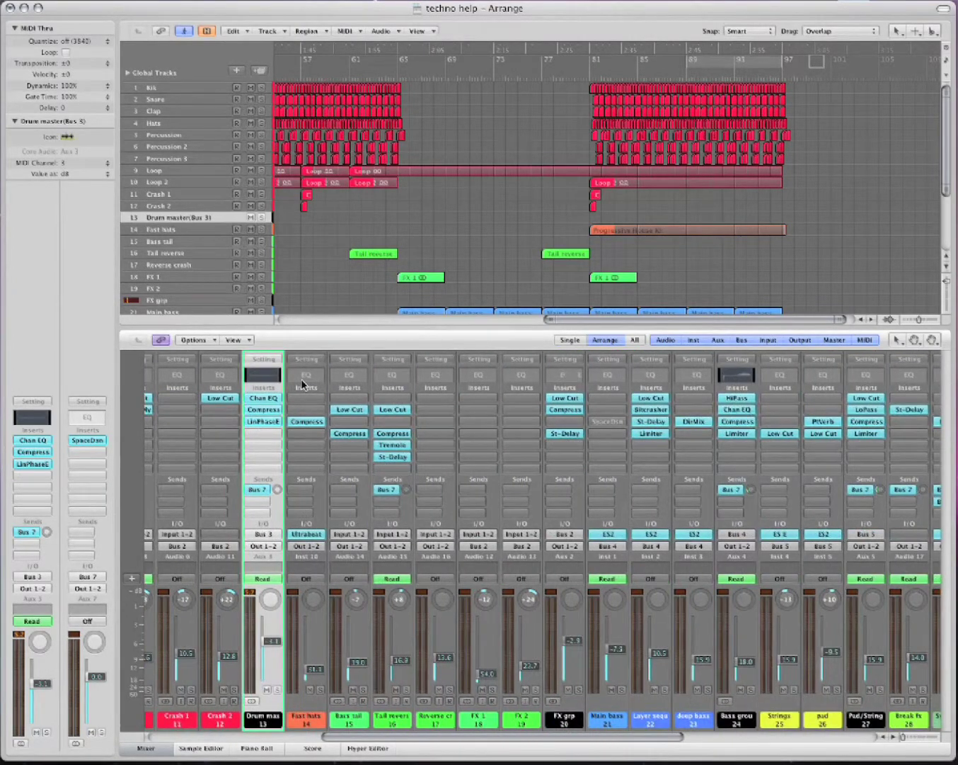
{"action": "scroll", "coordinate": [295, 241], "scroll_direction": "down", "scroll_amount": 3}
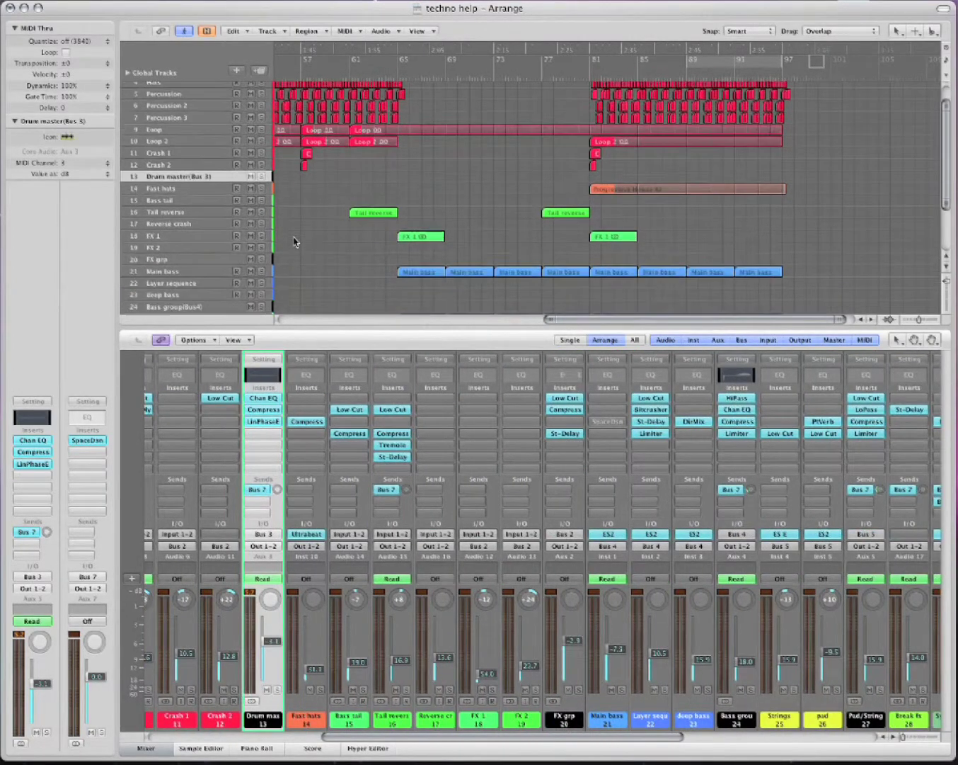
- Select the Bass tail, Tail reverse, Reverse crash, FX 2 and FX grp tracks in turn
{"action": "left_click", "coordinate": [191, 200]}
{"action": "left_click", "coordinate": [187, 211]}
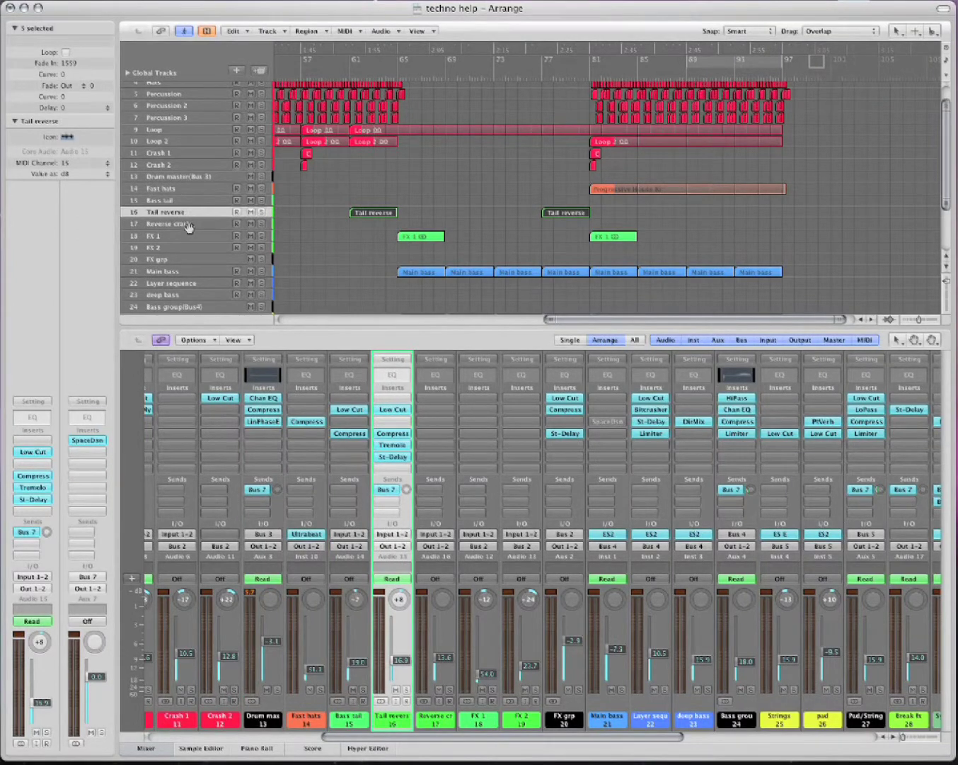
{"action": "left_click", "coordinate": [188, 224]}
{"action": "left_click", "coordinate": [190, 247]}
{"action": "left_click", "coordinate": [192, 259]}
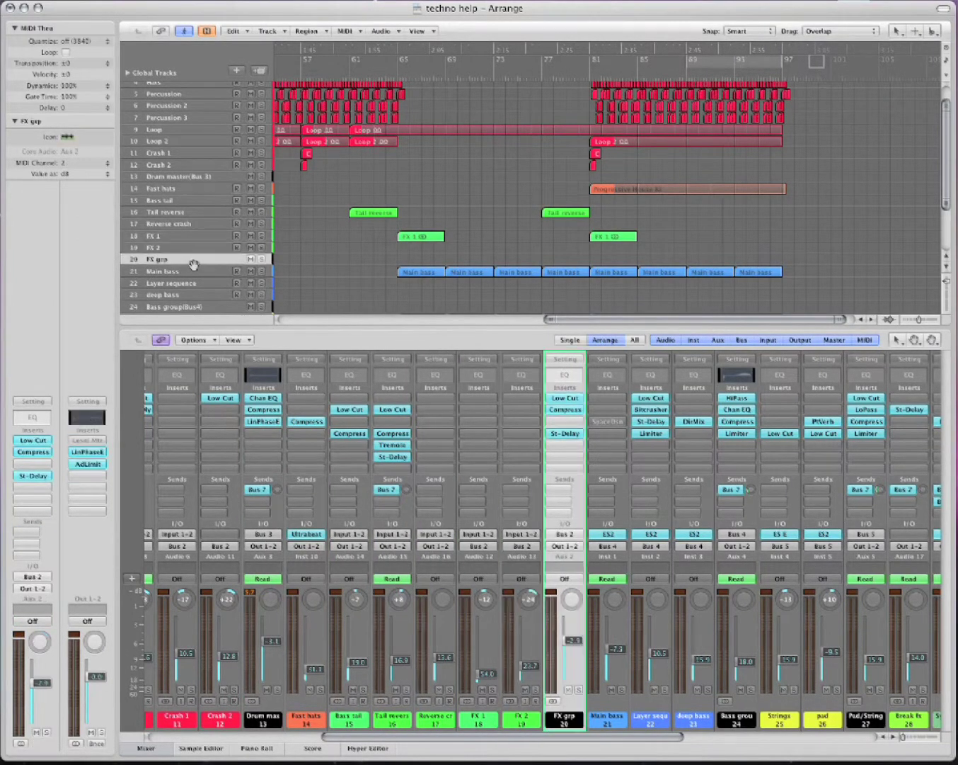
{"action": "scroll", "coordinate": [195, 264], "scroll_direction": "down", "scroll_amount": 5}
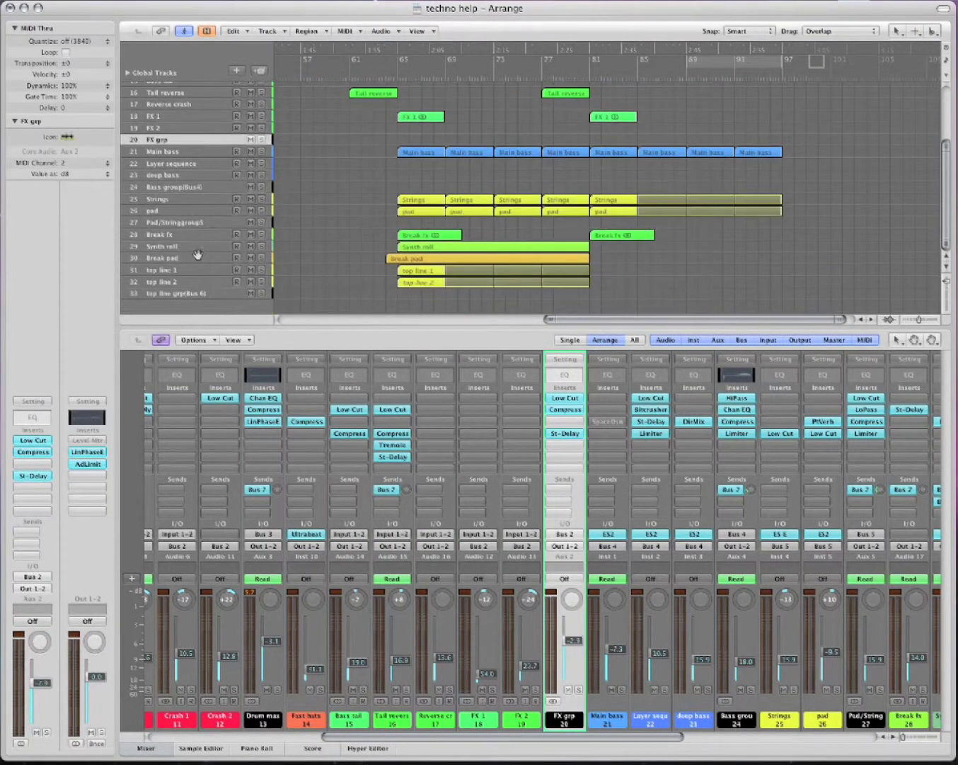
- Select the deep bass, Layer sequence, Main bass, Bass group(Bus4) and Pad/Stringgroup5 tracks
{"action": "left_click", "coordinate": [187, 175]}
{"action": "left_click", "coordinate": [184, 164]}
{"action": "left_click", "coordinate": [183, 150]}
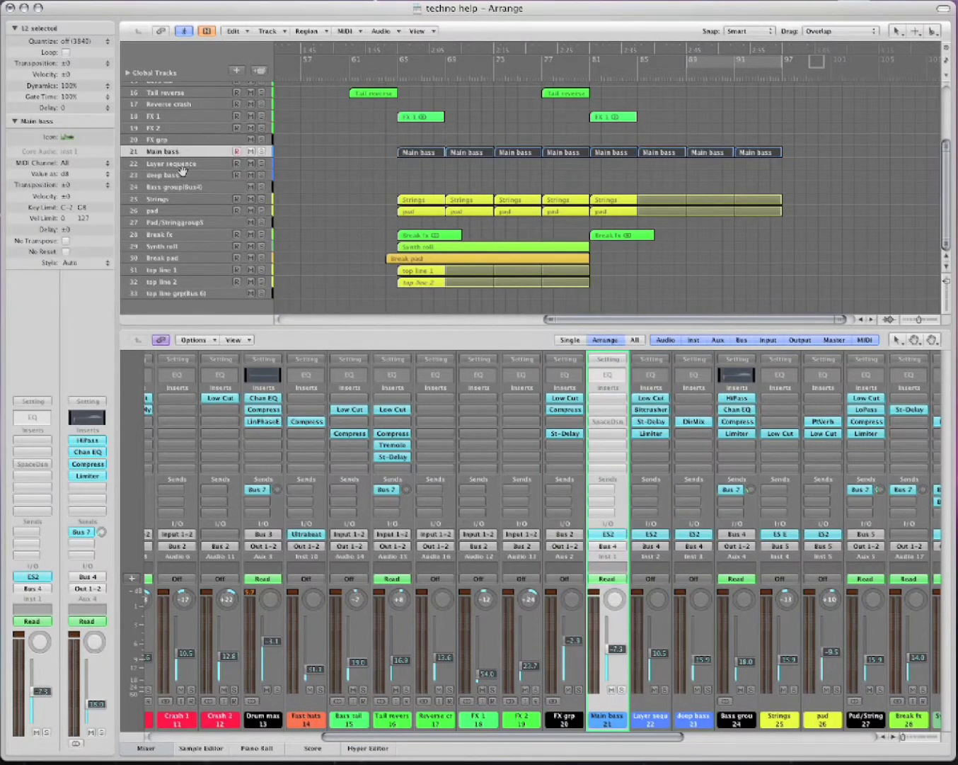
{"action": "left_click", "coordinate": [185, 187]}
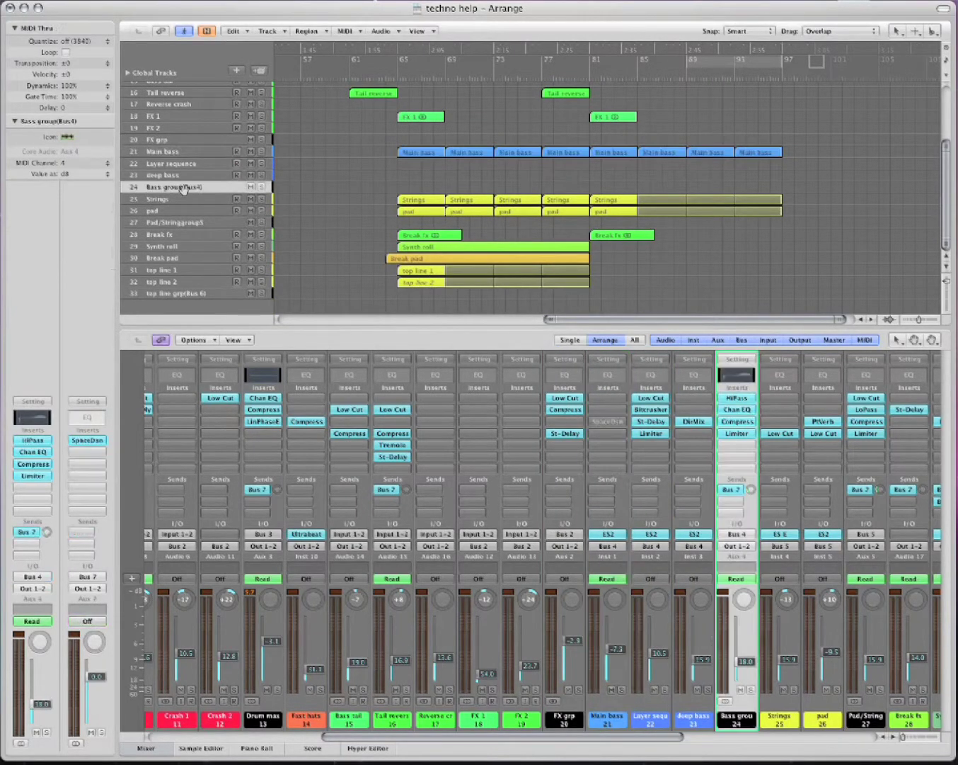
{"action": "left_click", "coordinate": [202, 222]}
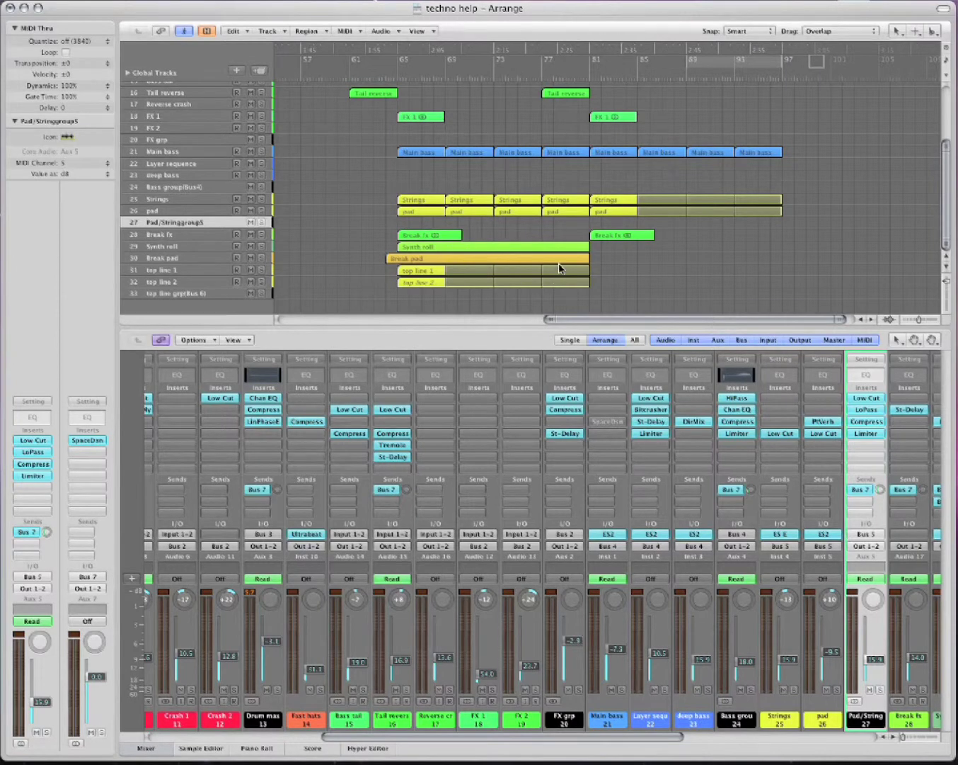
{"action": "scroll", "coordinate": [559, 268], "scroll_direction": "up", "scroll_amount": 5}
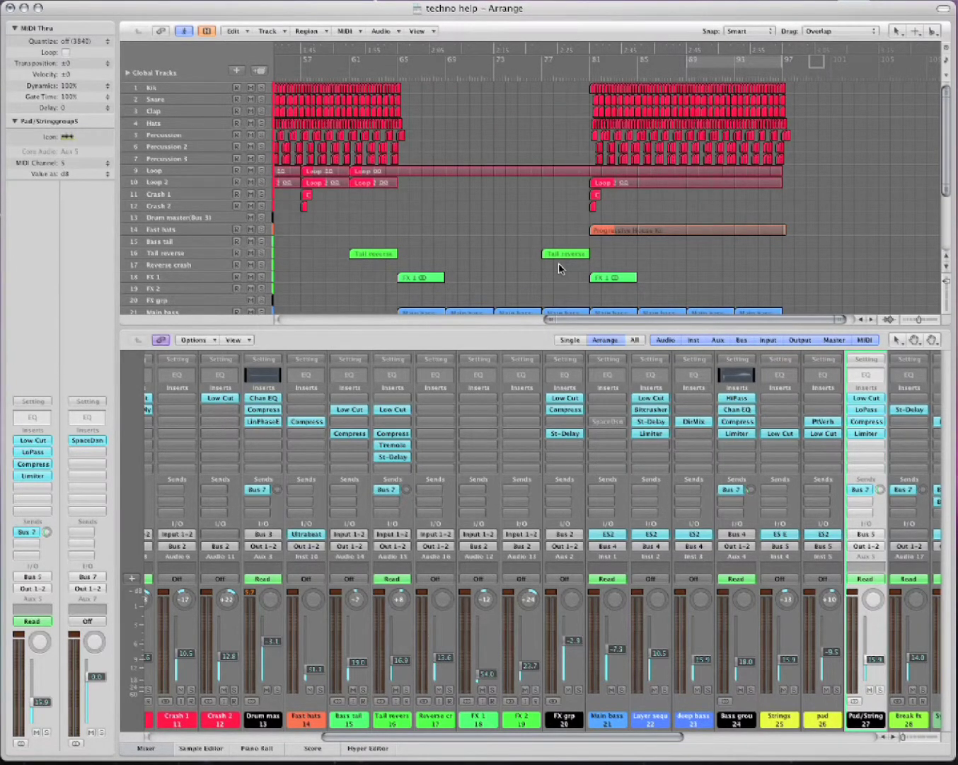
- Hide the Mixer, select Loop 2 and centre its Low Cut filter window showing 520 Hz
{"action": "key", "text": "x"}
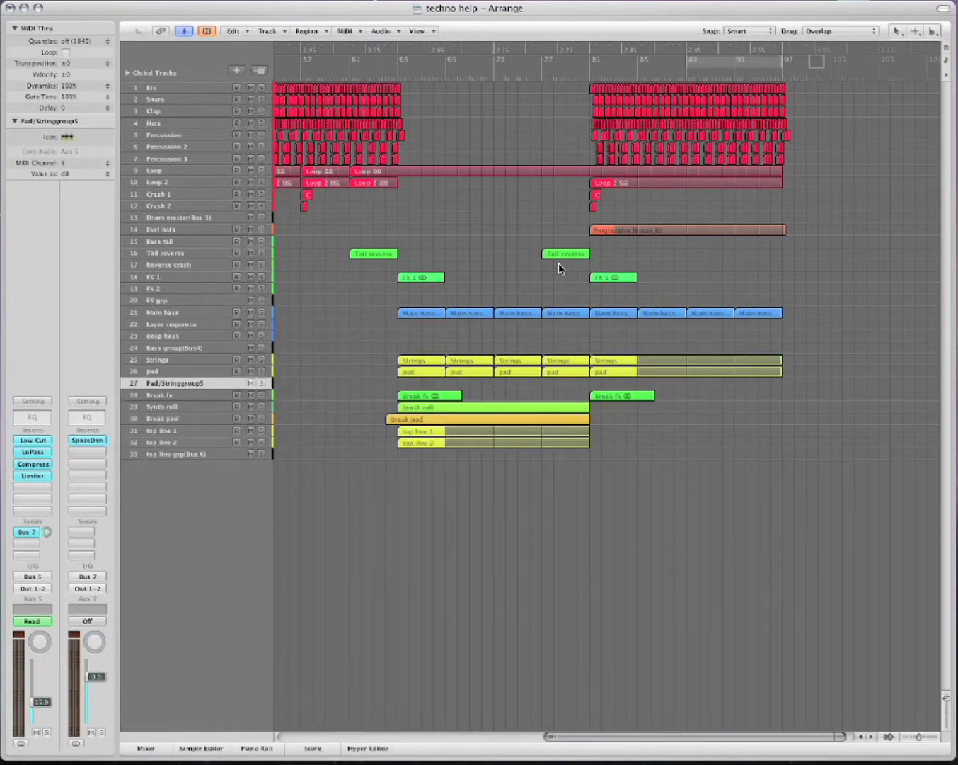
{"action": "left_click", "coordinate": [213, 217]}
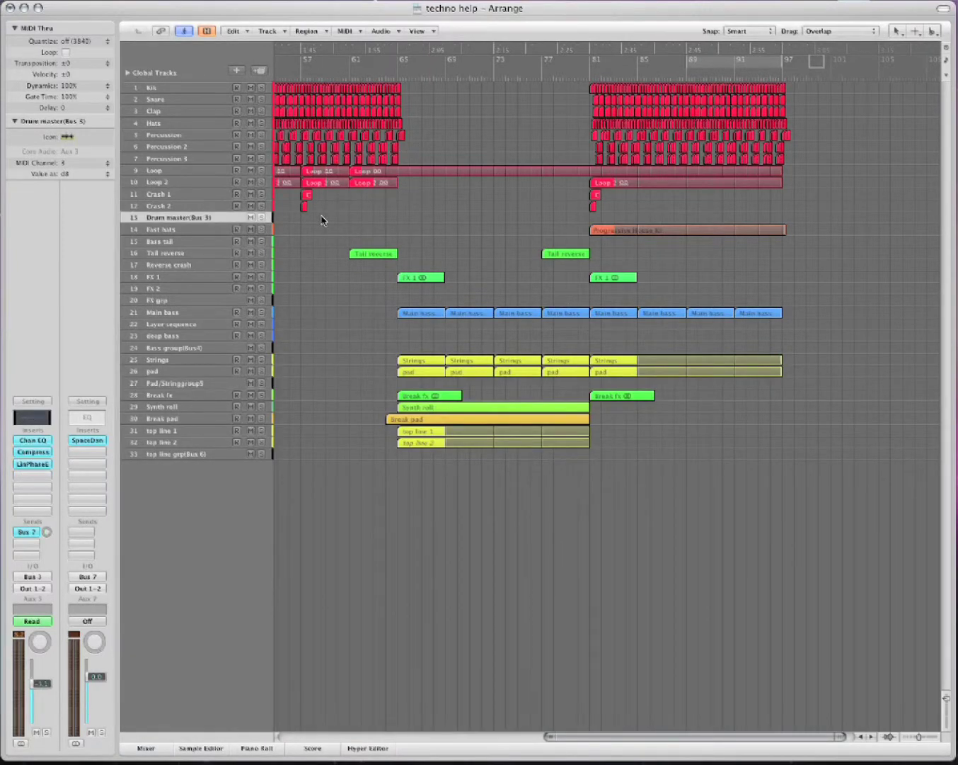
{"action": "left_click", "coordinate": [176, 180]}
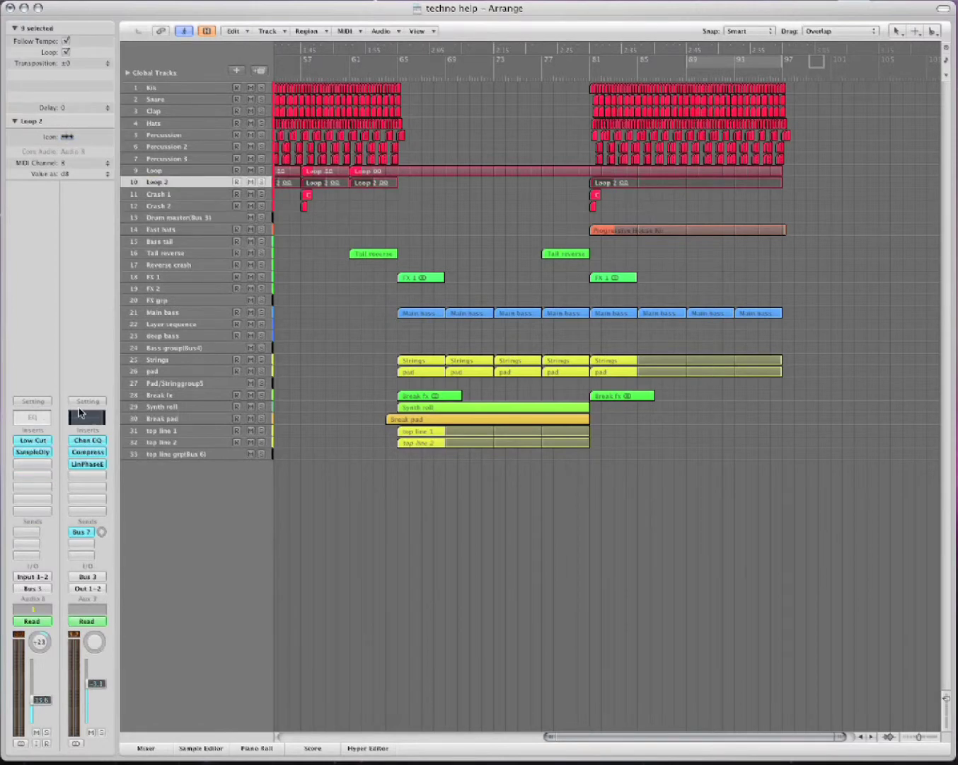
{"action": "left_click", "coordinate": [39, 441]}
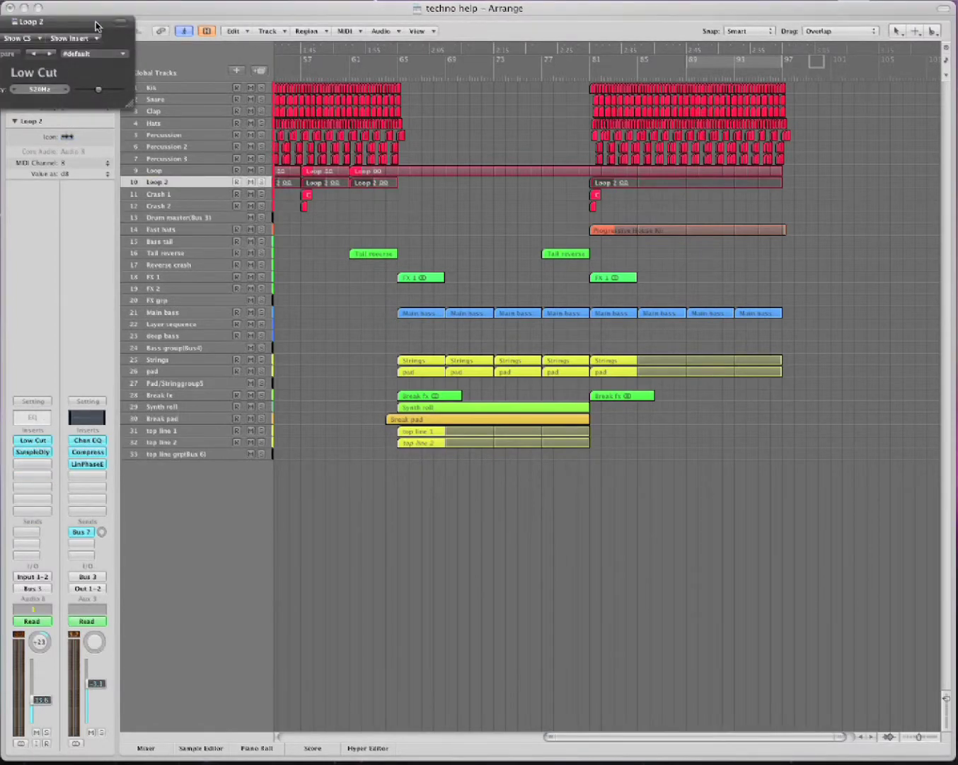
{"action": "left_click_drag", "start_coordinate": [97, 25], "coordinate": [771, 424]}
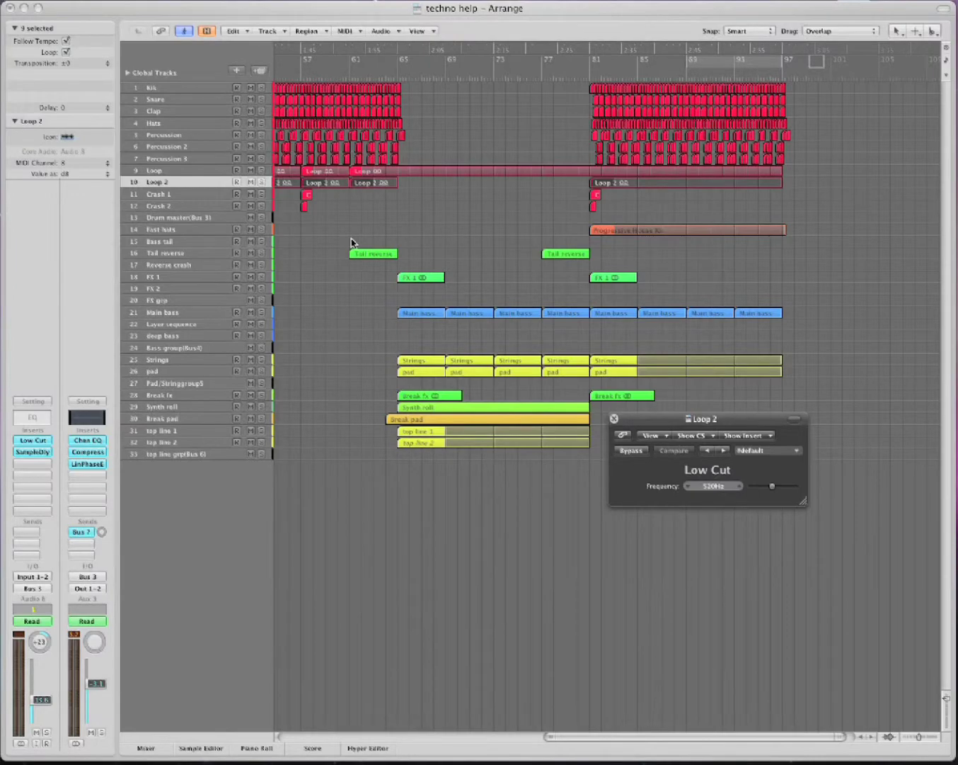
{"action": "left_click", "coordinate": [353, 216]}
- Show automation lanes and draw Loop 2 Low Cut Frequency points at 520, 3500 and 190
{"action": "key", "text": "a"}
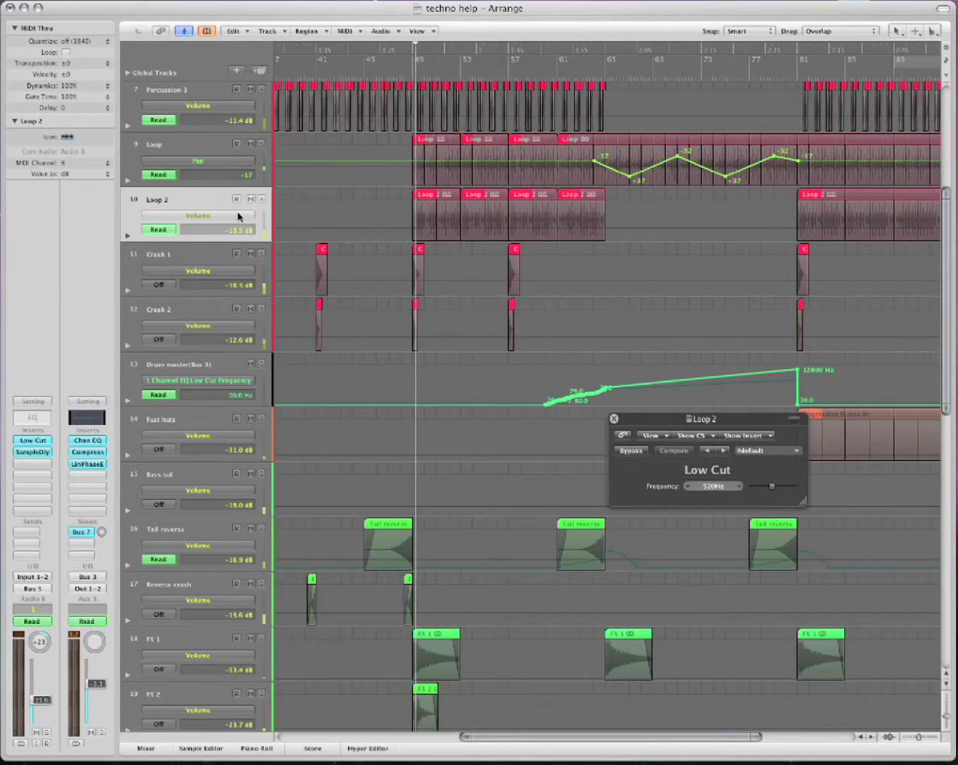
{"action": "left_click", "coordinate": [235, 217]}
{"action": "mouse_move", "coordinate": [252, 176]}
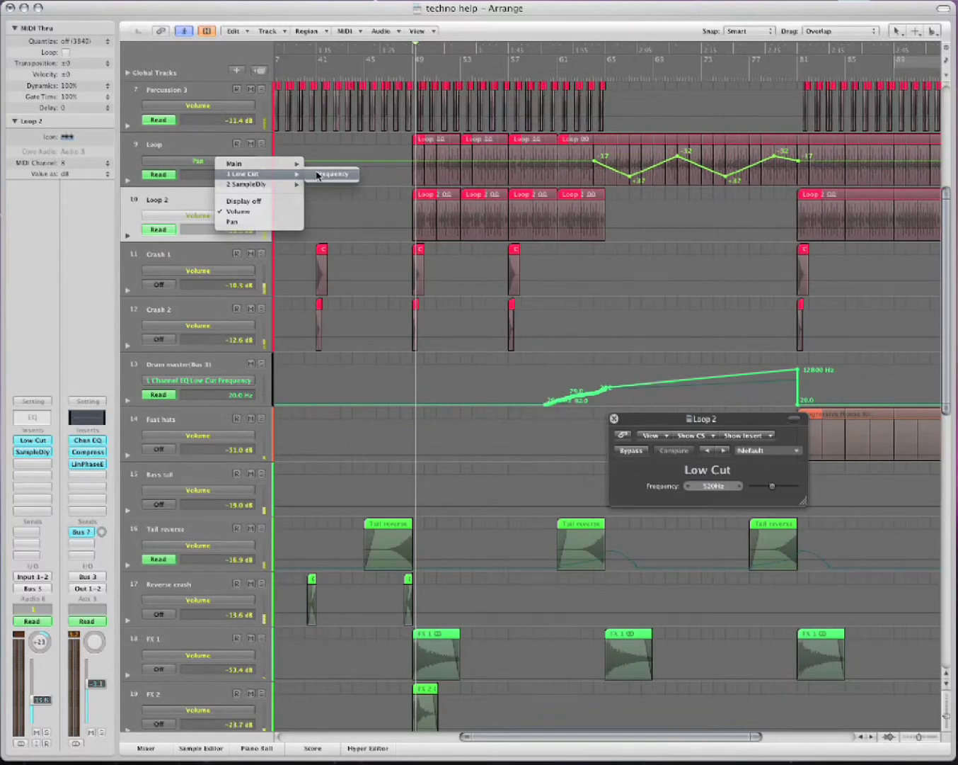
{"action": "left_click", "coordinate": [315, 175]}
{"action": "left_click", "coordinate": [427, 223]}
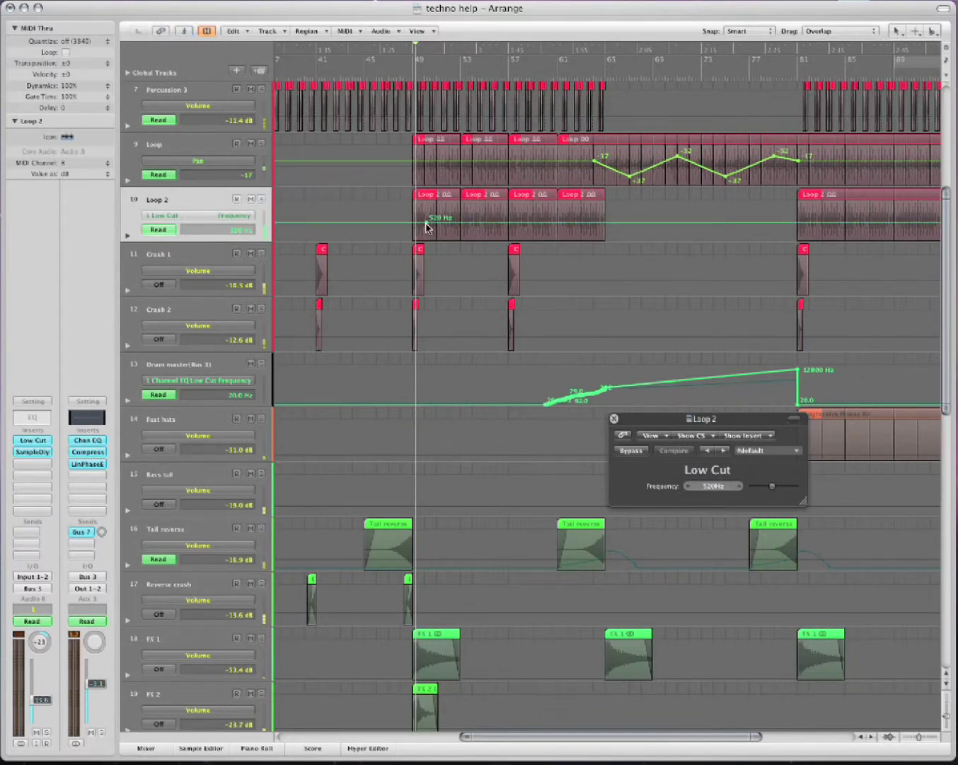
{"action": "left_click", "coordinate": [440, 210]}
{"action": "left_click", "coordinate": [480, 228]}
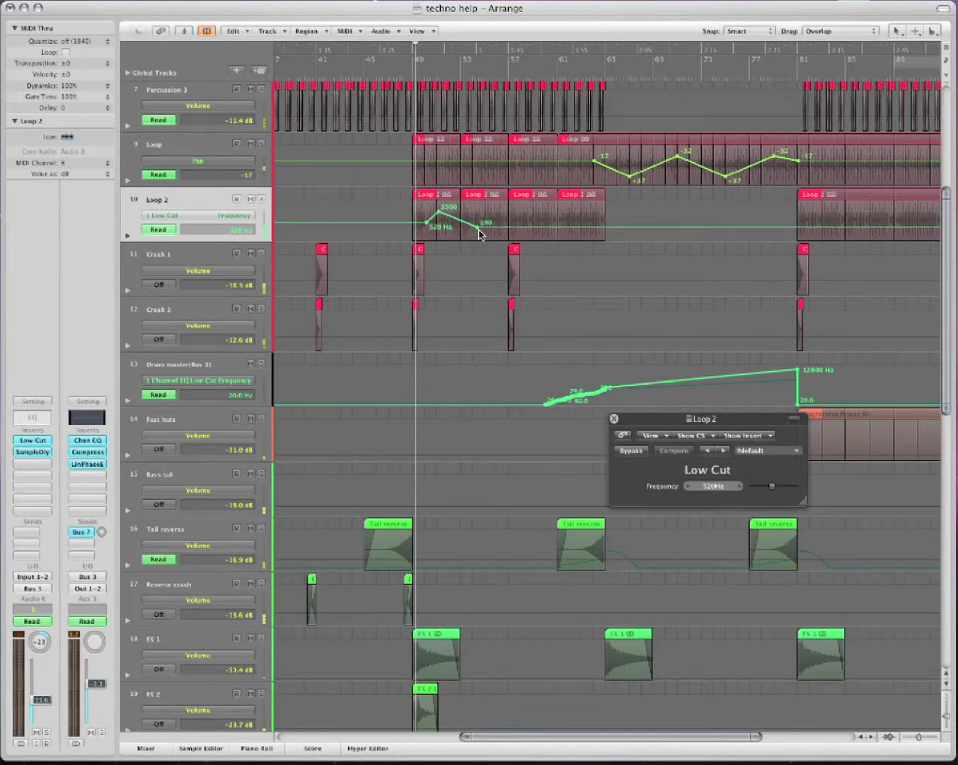
{"action": "left_click_drag", "start_coordinate": [677, 421], "coordinate": [566, 201]}
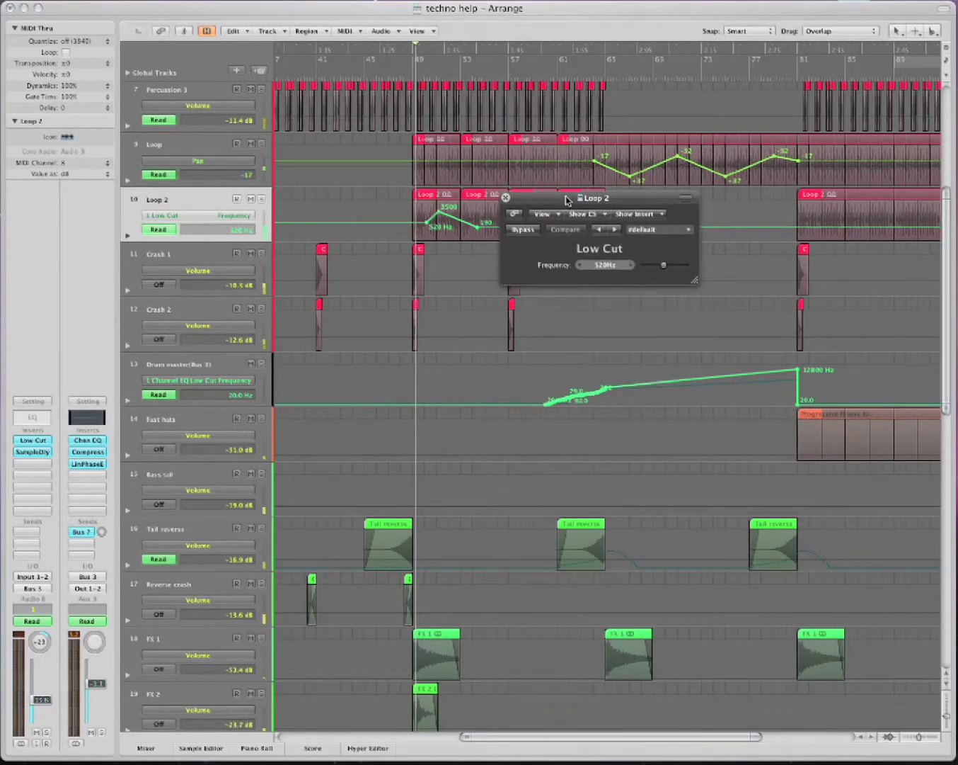
- Play back the filter sweep, then delete the three automation points and close the Low Cut window
{"action": "key", "text": "space"}
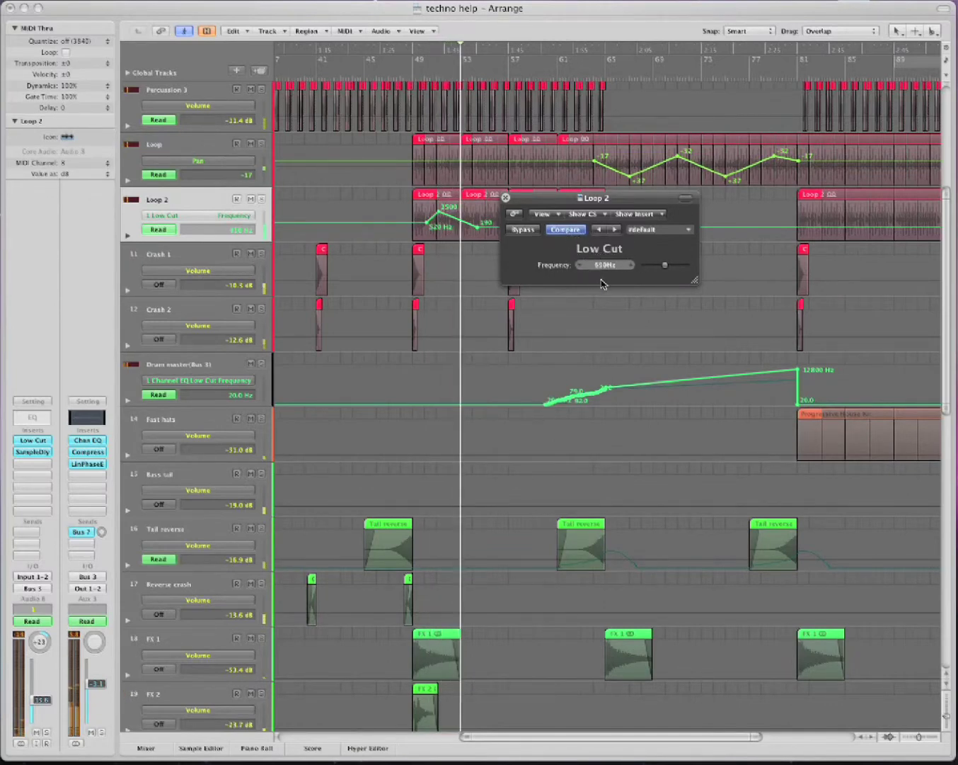
{"action": "left_click_drag", "start_coordinate": [550, 200], "coordinate": [555, 263]}
{"action": "left_click", "coordinate": [447, 221]}
{"action": "left_click", "coordinate": [440, 213]}
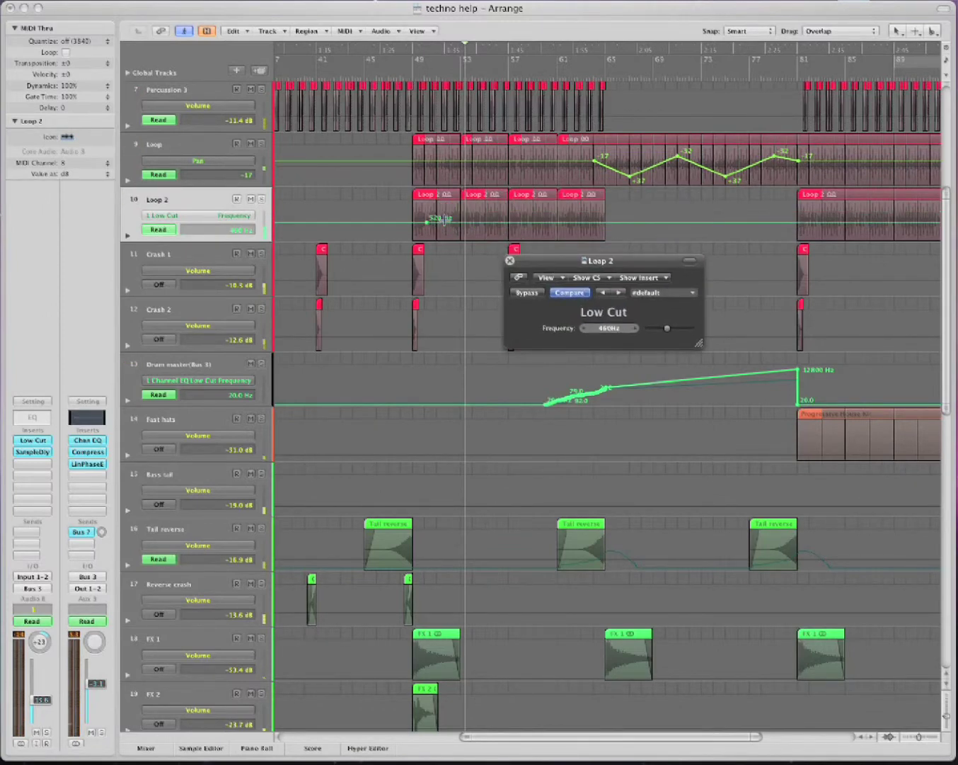
{"action": "left_click", "coordinate": [428, 222]}
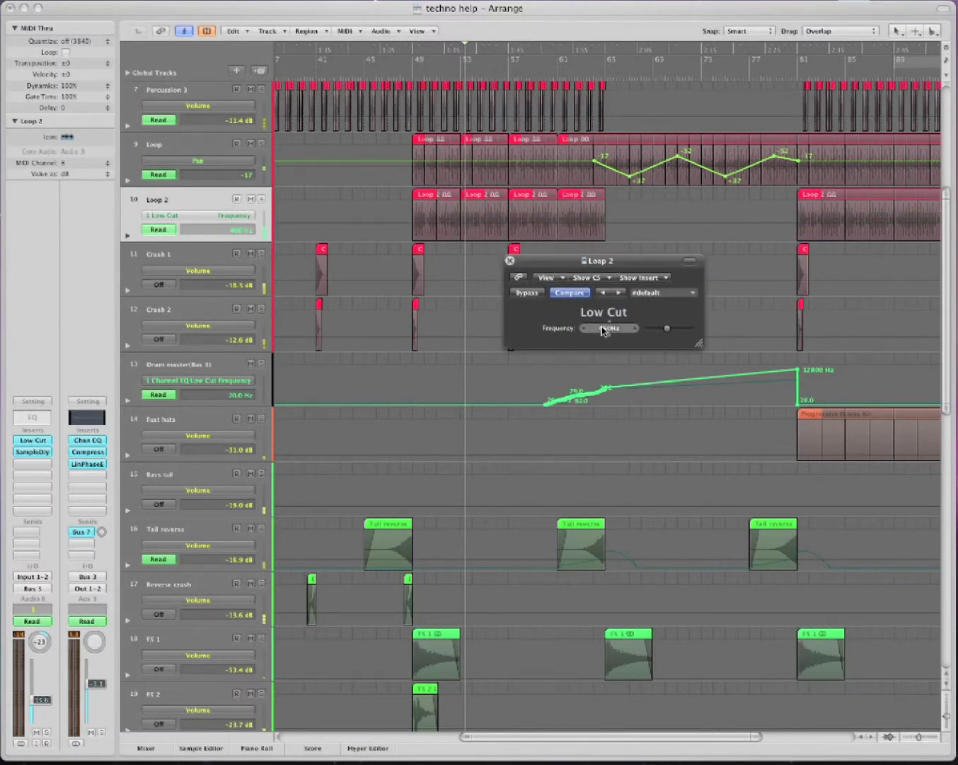
{"action": "left_click", "coordinate": [509, 262]}
- Lower the Drum master compressor threshold slightly and hide the automation lanes
{"action": "left_click", "coordinate": [86, 452]}
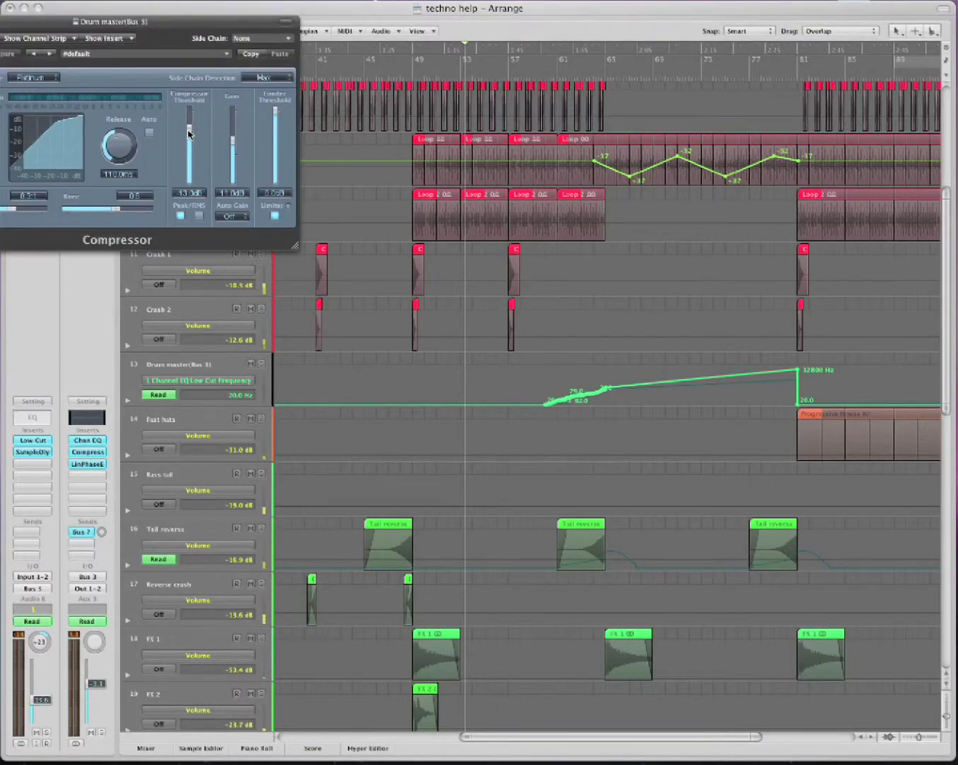
{"action": "left_click_drag", "start_coordinate": [189, 133], "coordinate": [189, 137]}
{"action": "left_click_drag", "start_coordinate": [166, 26], "coordinate": [299, 90]}
{"action": "left_click", "coordinate": [297, 91]}
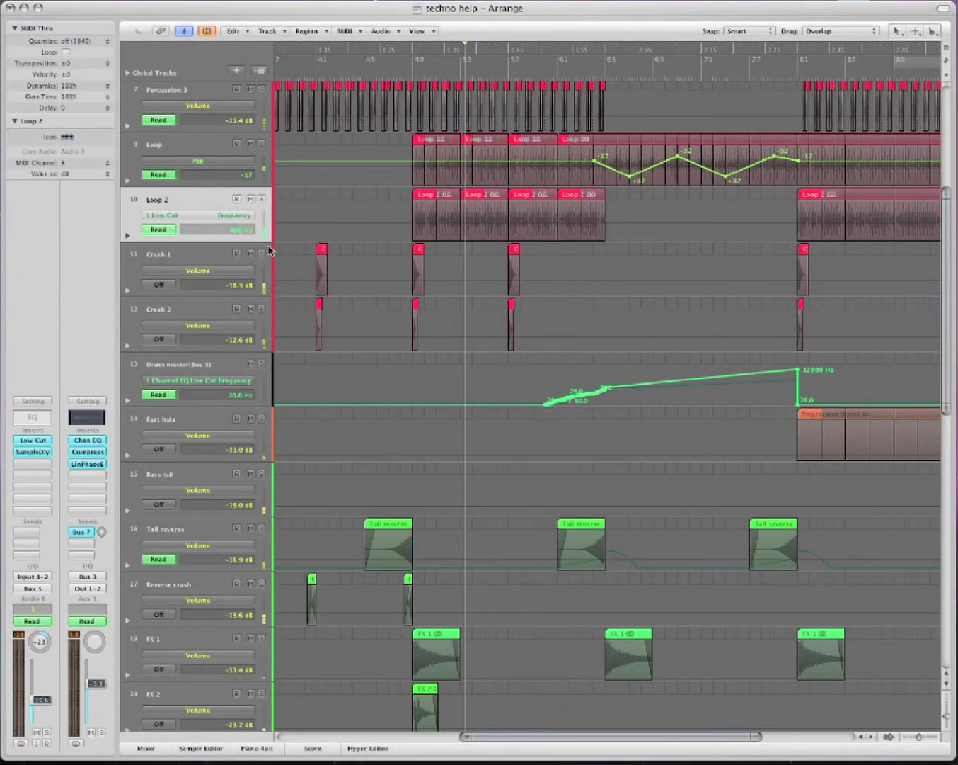
{"action": "key", "text": "a"}
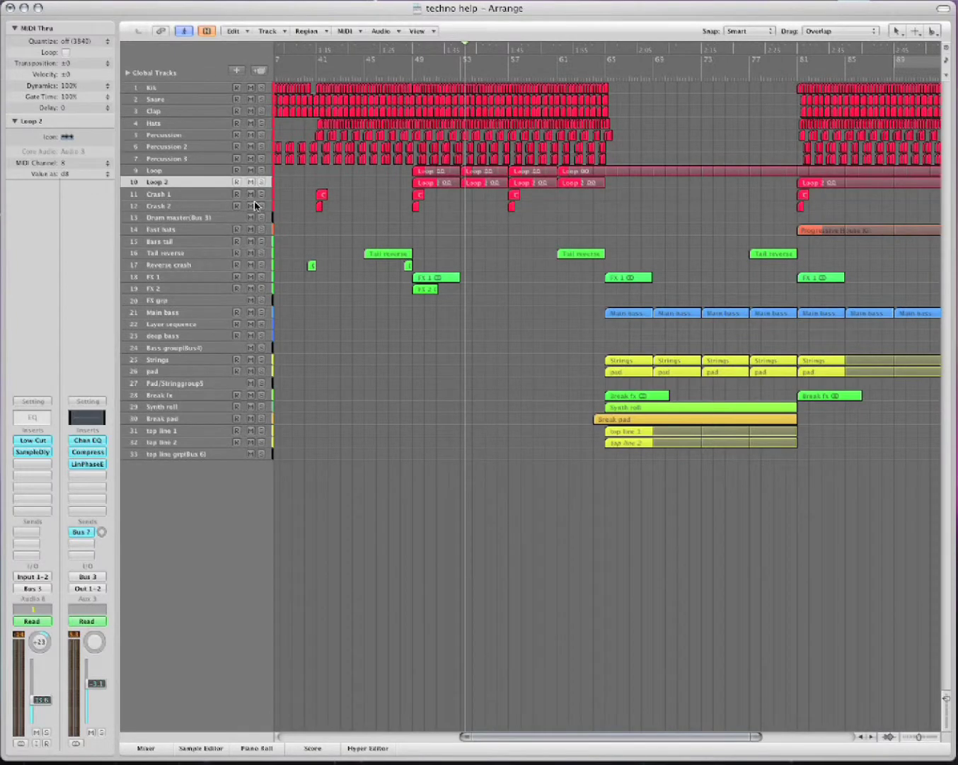
- Open the Drum master's Channel EQ, Compressor and Linear Phase EQ windows and arrange them side by side
{"action": "left_click", "coordinate": [199, 217]}
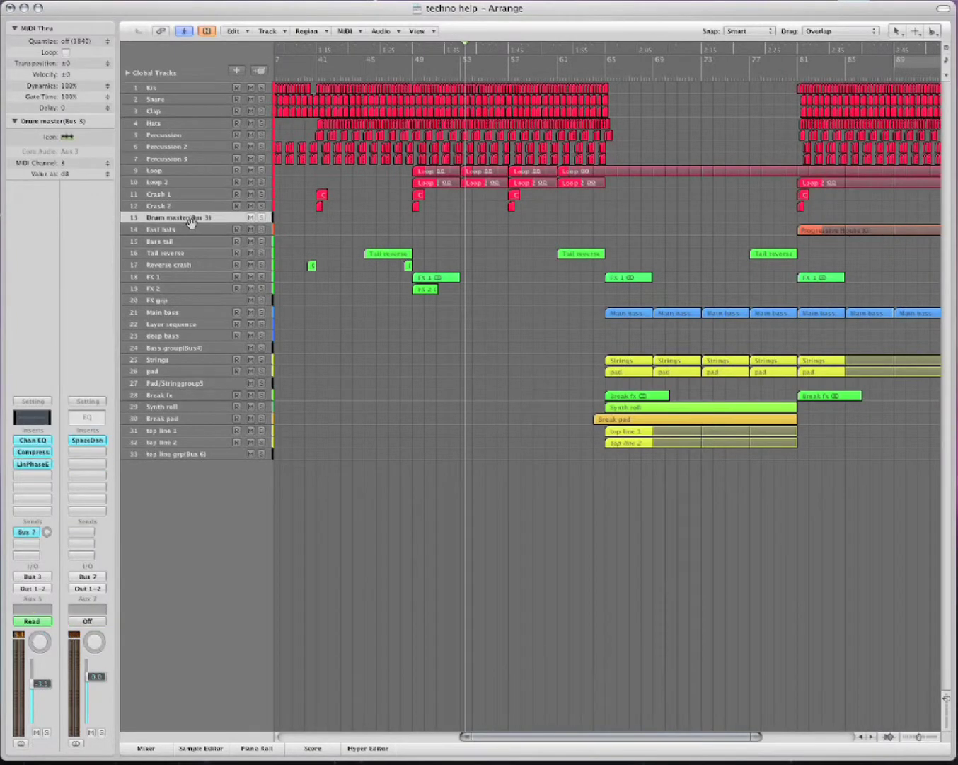
{"action": "left_click", "coordinate": [31, 440]}
{"action": "left_click", "coordinate": [32, 451]}
{"action": "left_click", "coordinate": [32, 464]}
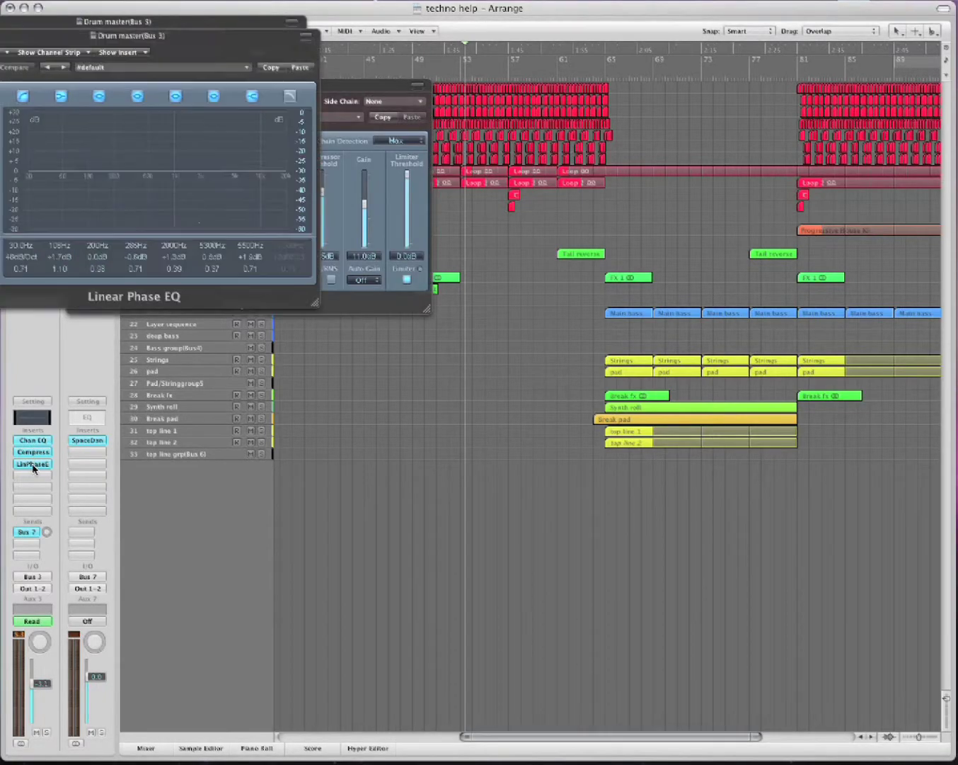
{"action": "left_click_drag", "start_coordinate": [230, 43], "coordinate": [567, 460]}
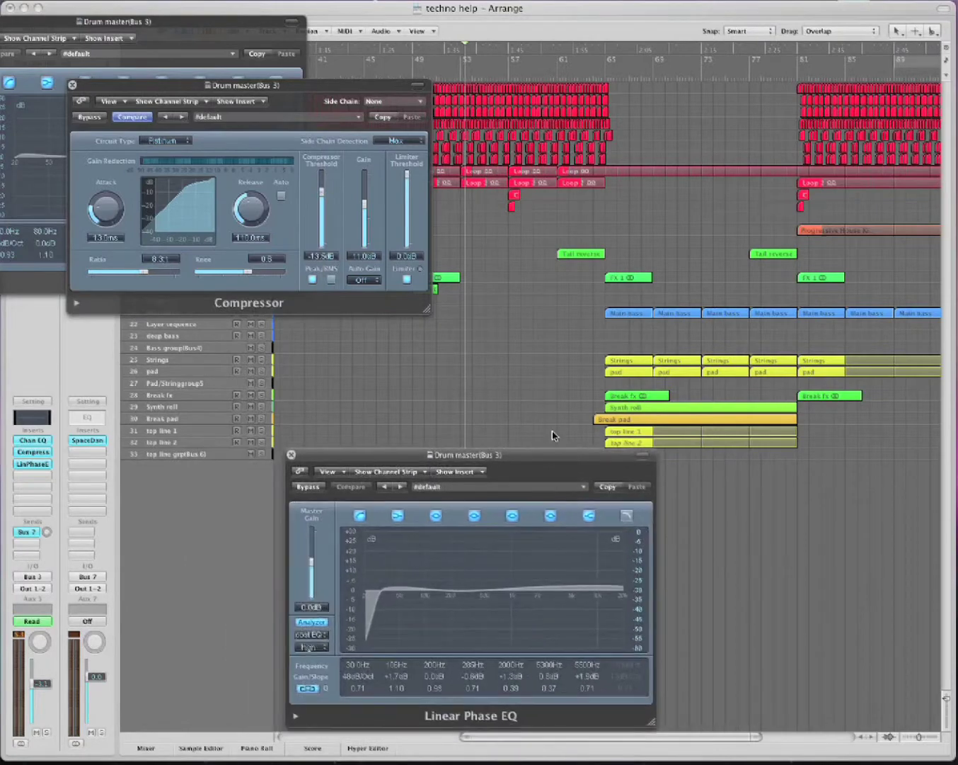
{"action": "left_click_drag", "start_coordinate": [262, 88], "coordinate": [223, 375]}
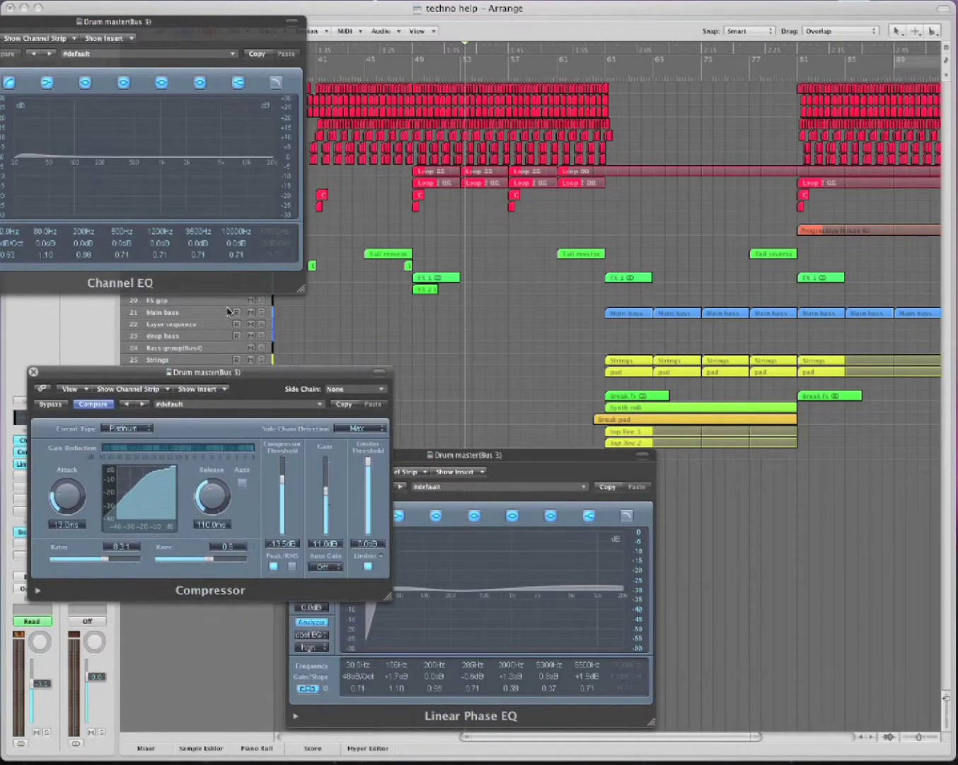
{"action": "left_click_drag", "start_coordinate": [182, 21], "coordinate": [809, 387]}
{"action": "left_click_drag", "start_coordinate": [737, 228], "coordinate": [390, 84]}
{"action": "left_click", "coordinate": [695, 122]}
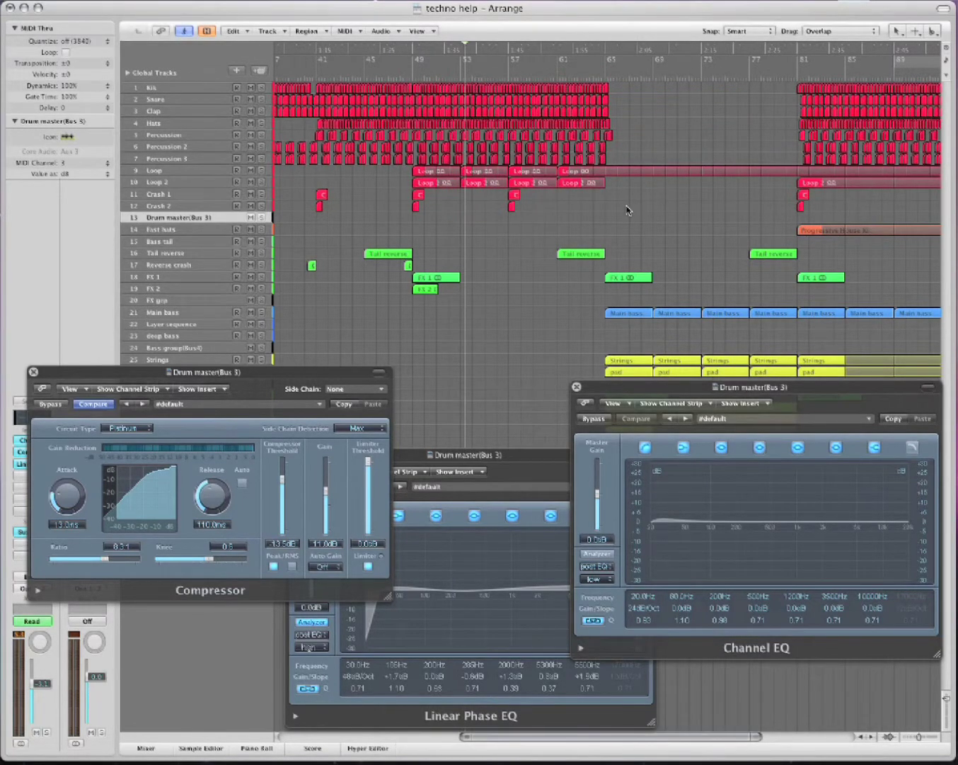
- Show automation lanes and keep Drum master's lane on Channel EQ Low Cut Frequency
{"action": "key", "text": "a"}
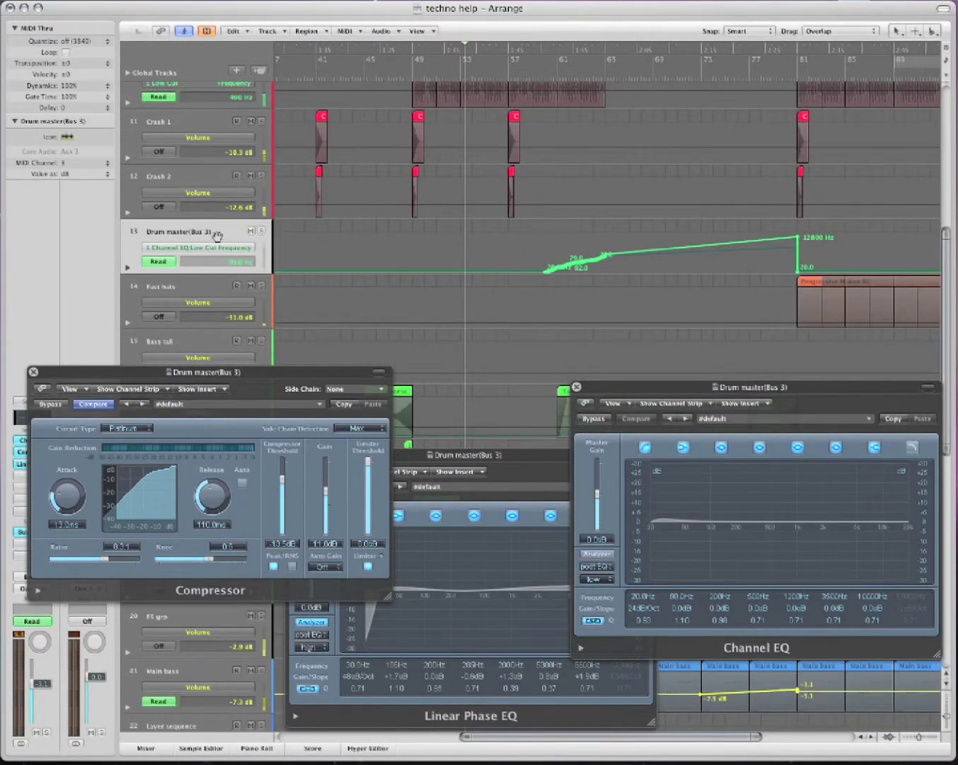
{"action": "scroll", "coordinate": [253, 239], "scroll_direction": "right", "scroll_amount": 3}
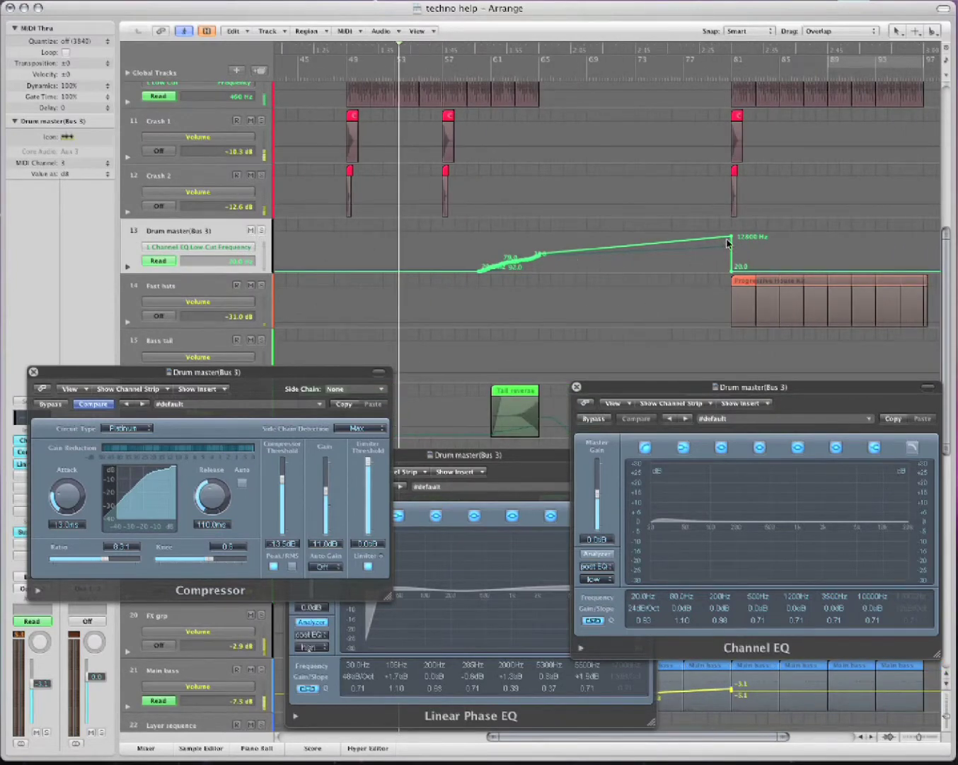
{"action": "left_click", "coordinate": [220, 247]}
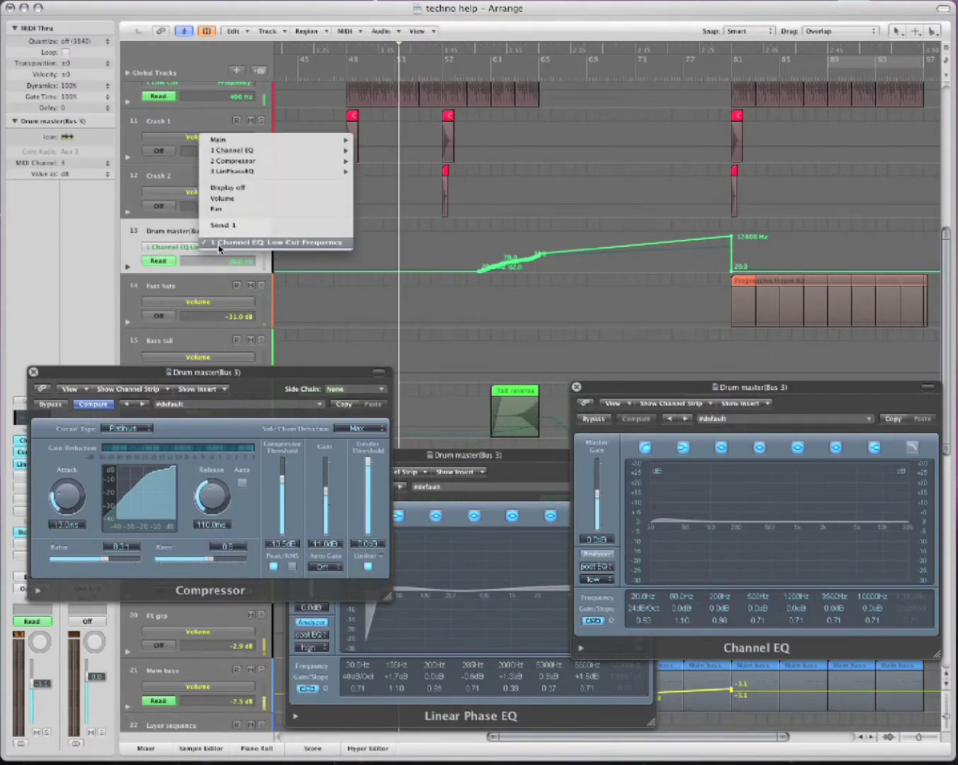
{"action": "left_click", "coordinate": [260, 244]}
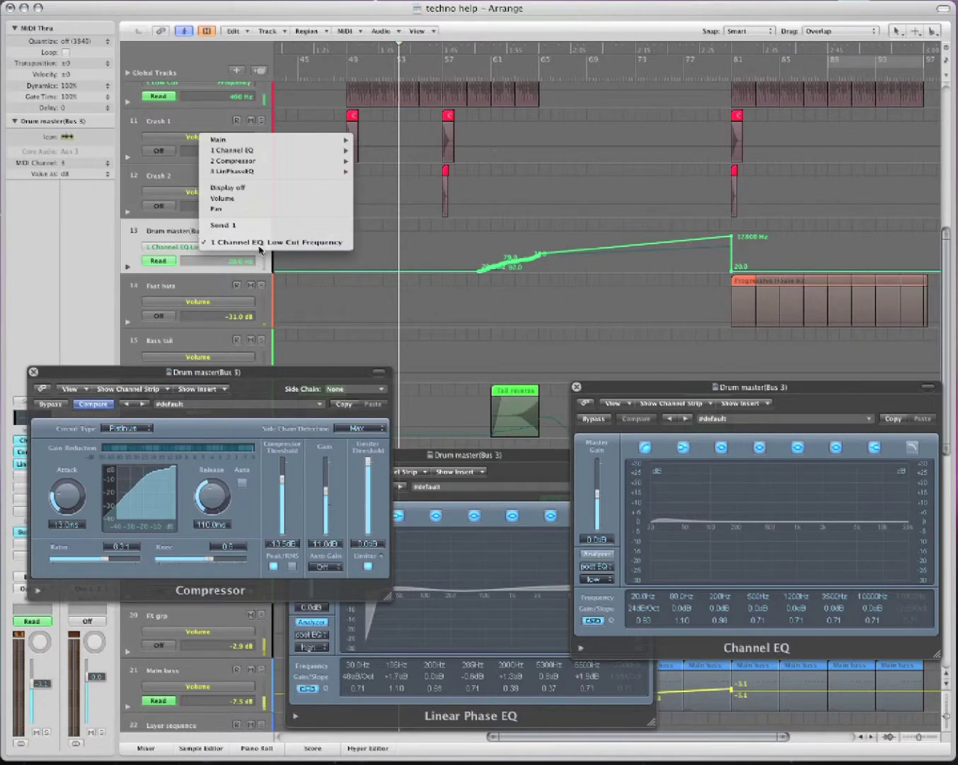
- Play from just before the ramp to watch the Channel EQ low cut rise, then close the Compressor
{"action": "left_click", "coordinate": [494, 75]}
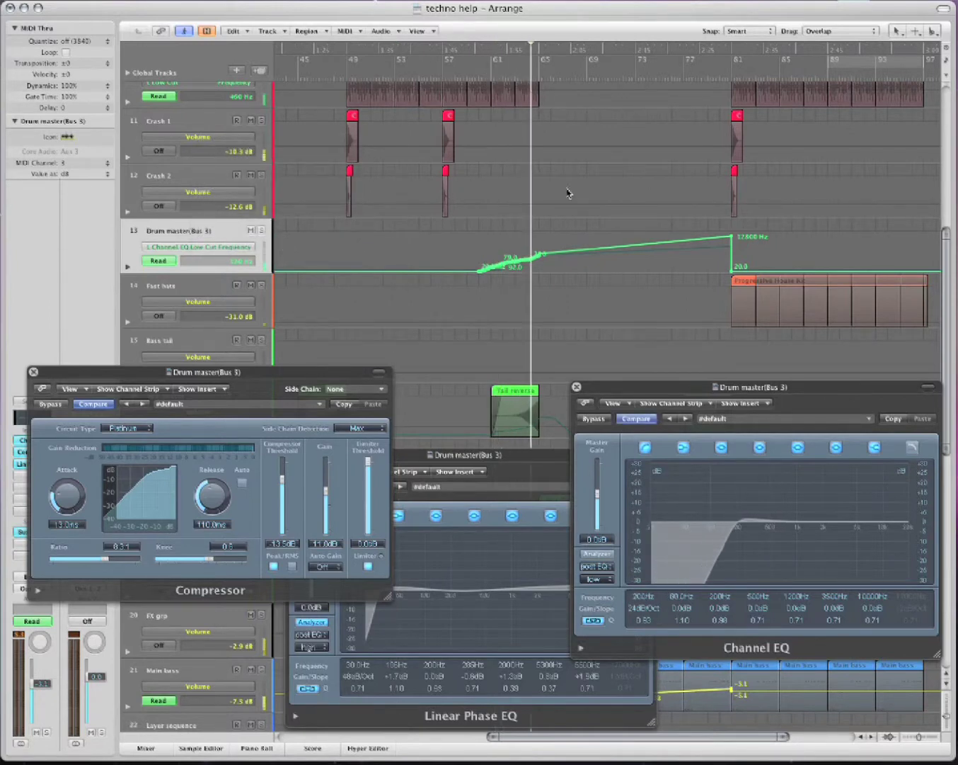
{"action": "left_click", "coordinate": [701, 389]}
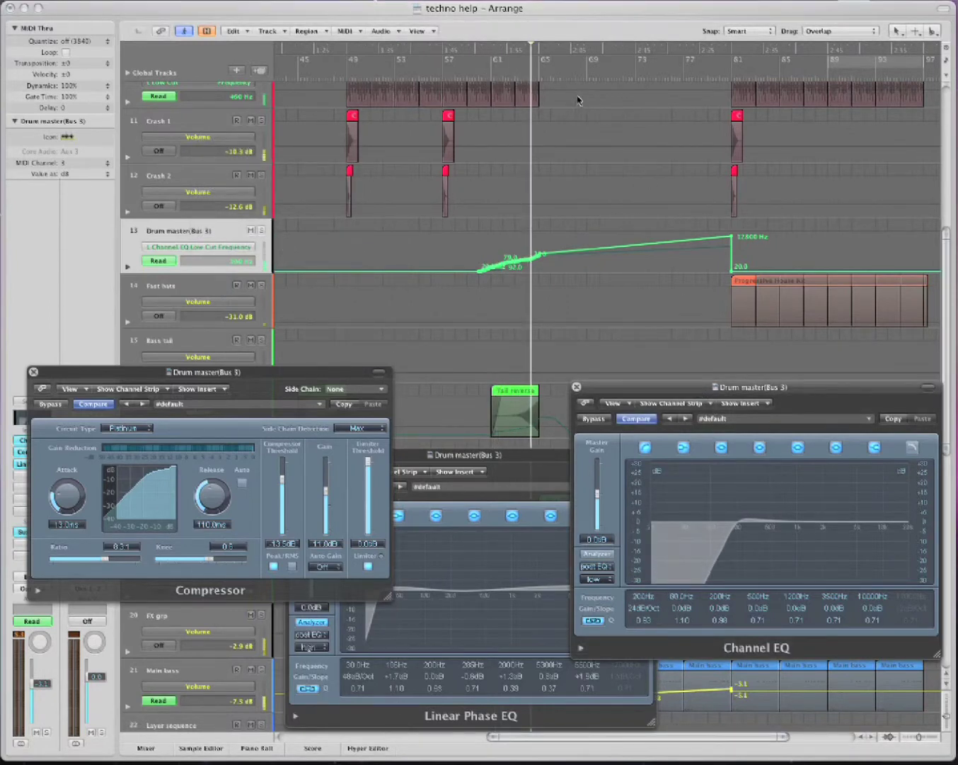
{"action": "left_click_drag", "start_coordinate": [541, 84], "coordinate": [491, 89]}
{"action": "key", "text": "space"}
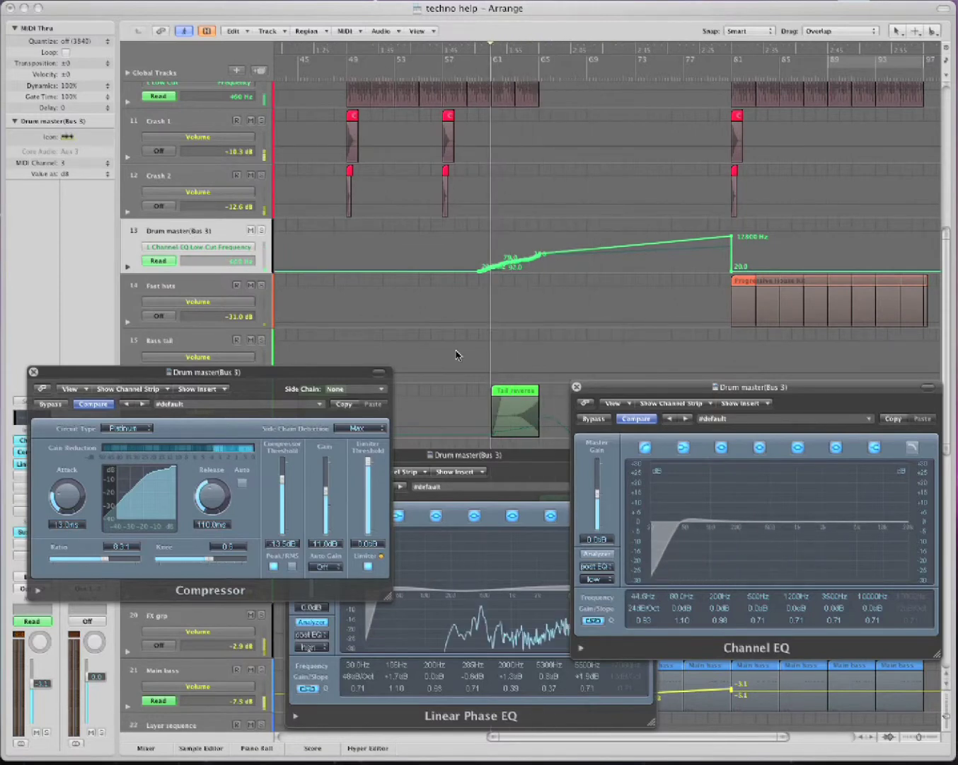
{"action": "left_click", "coordinate": [34, 372]}
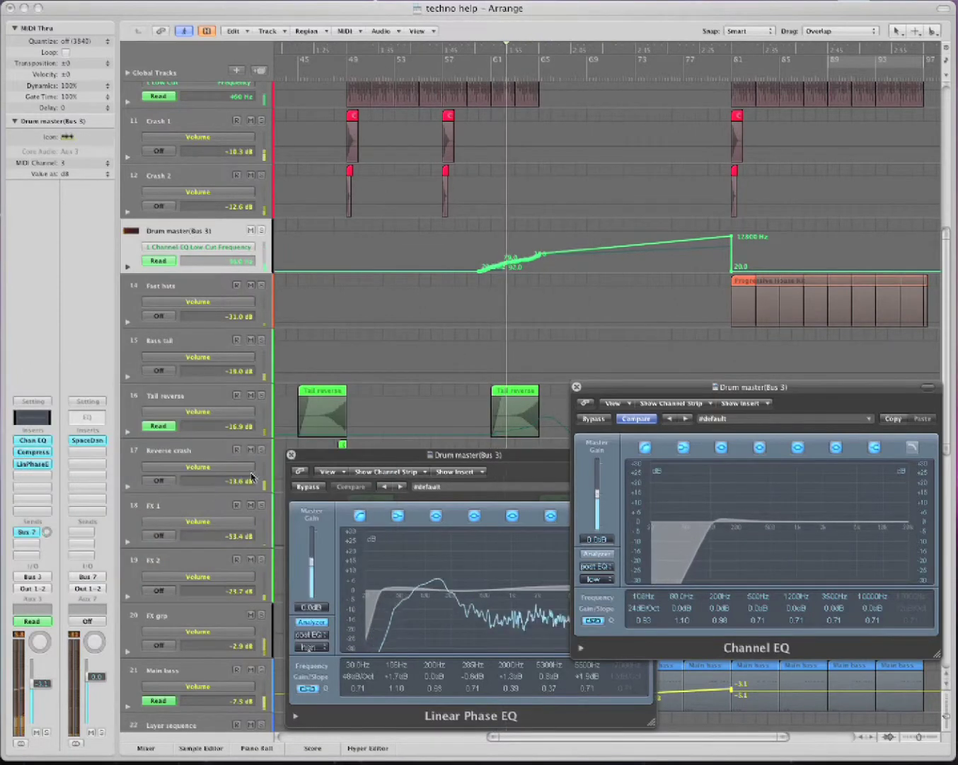
- Close the Linear Phase EQ, move the Channel EQ window toward the centre and solo the Drum master bus
{"action": "left_click", "coordinate": [292, 455]}
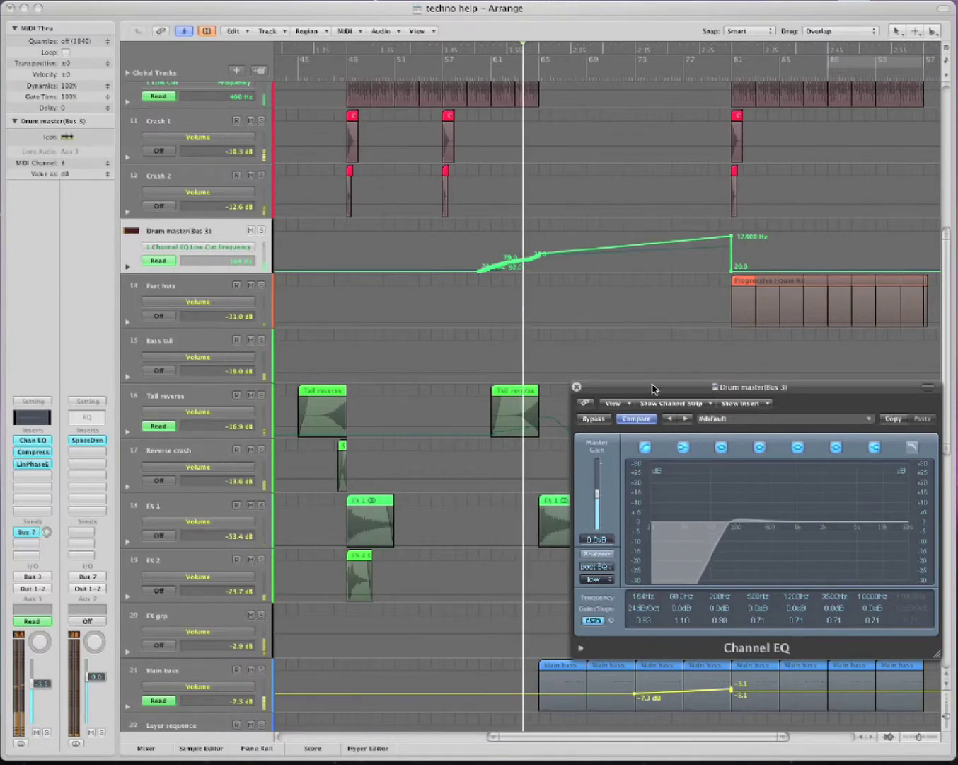
{"action": "left_click_drag", "start_coordinate": [653, 387], "coordinate": [218, 311]}
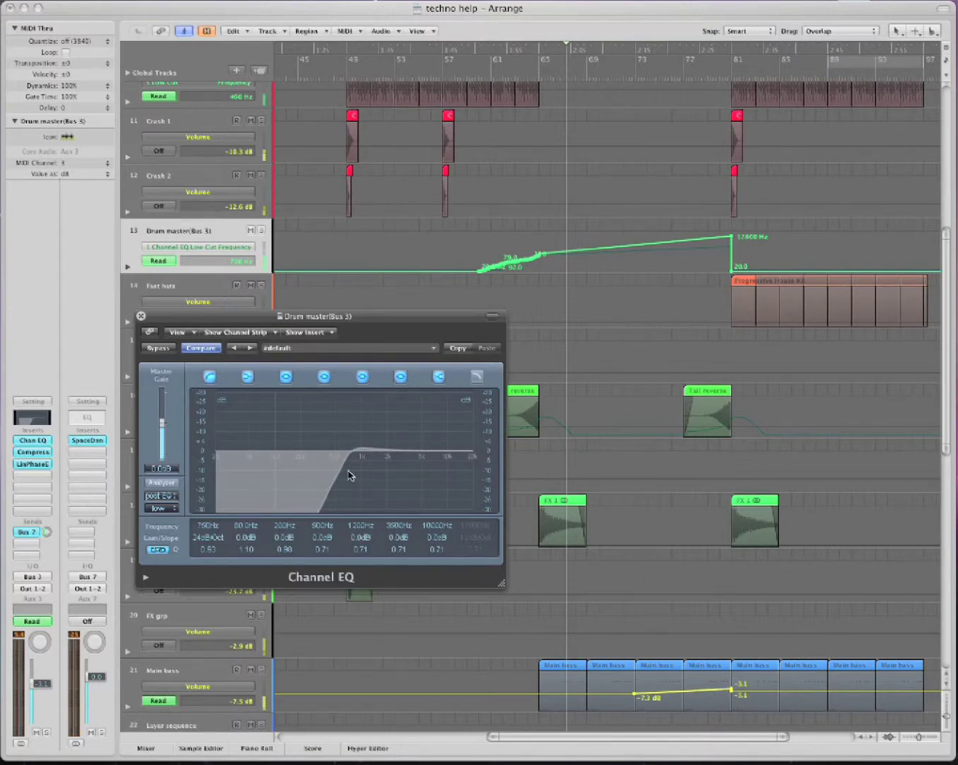
{"action": "left_click", "coordinate": [261, 230]}
{"action": "left_click_drag", "start_coordinate": [361, 323], "coordinate": [406, 323]}
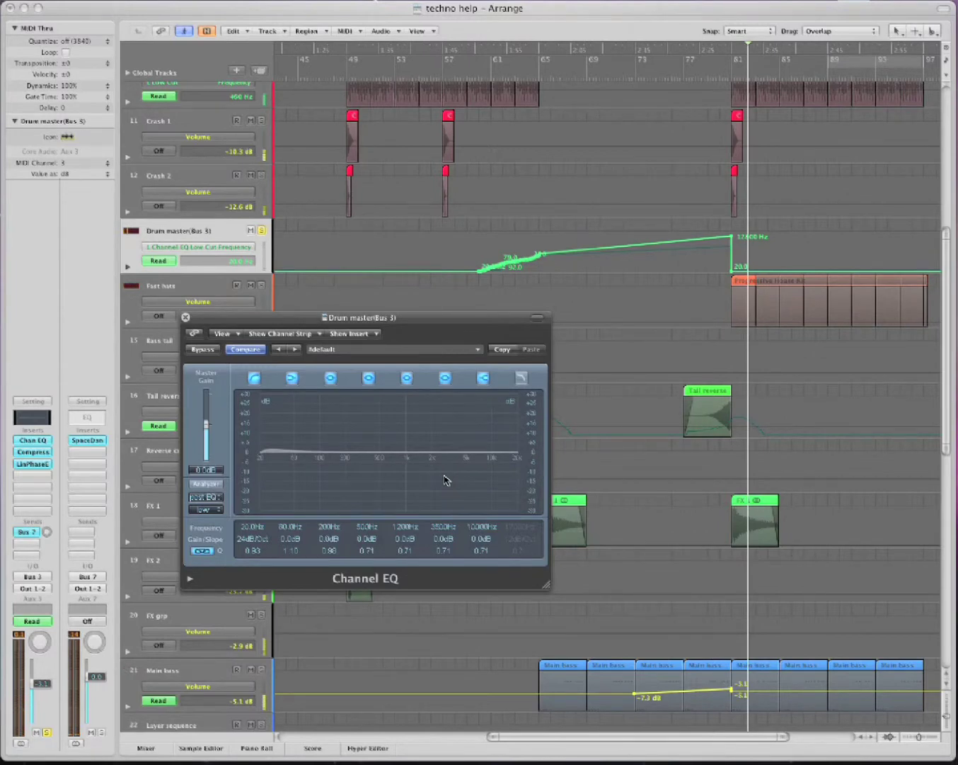
- Move the playhead back to around bar 63, close the Channel EQ window and fit all 33 tracks
{"action": "left_click", "coordinate": [601, 77]}
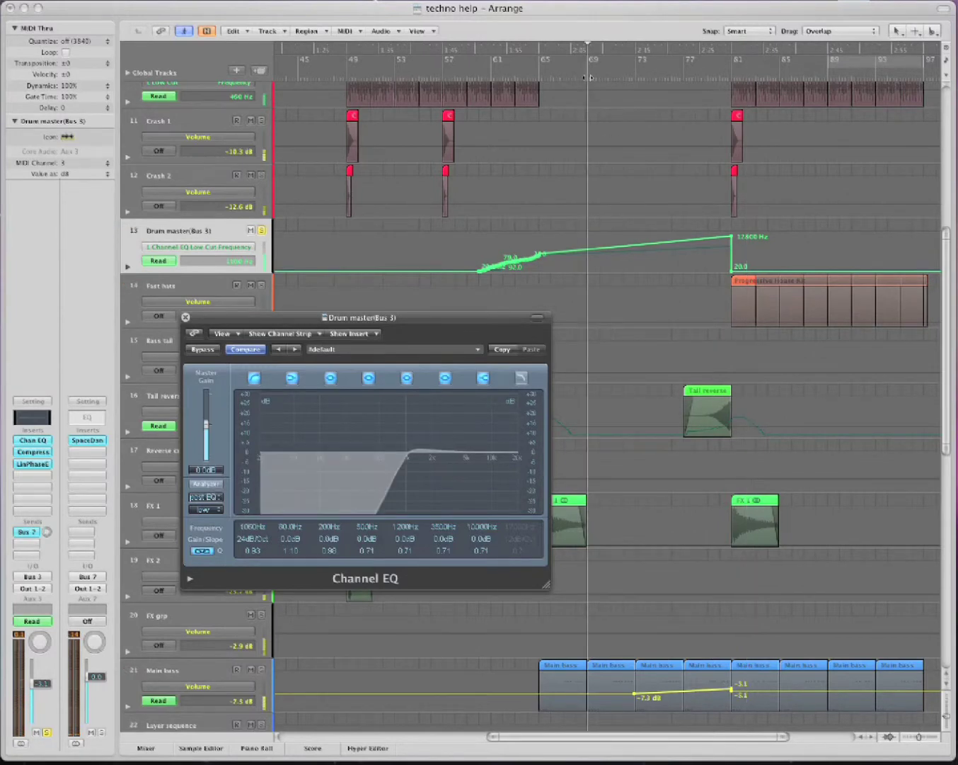
{"action": "left_click_drag", "start_coordinate": [600, 76], "coordinate": [518, 79]}
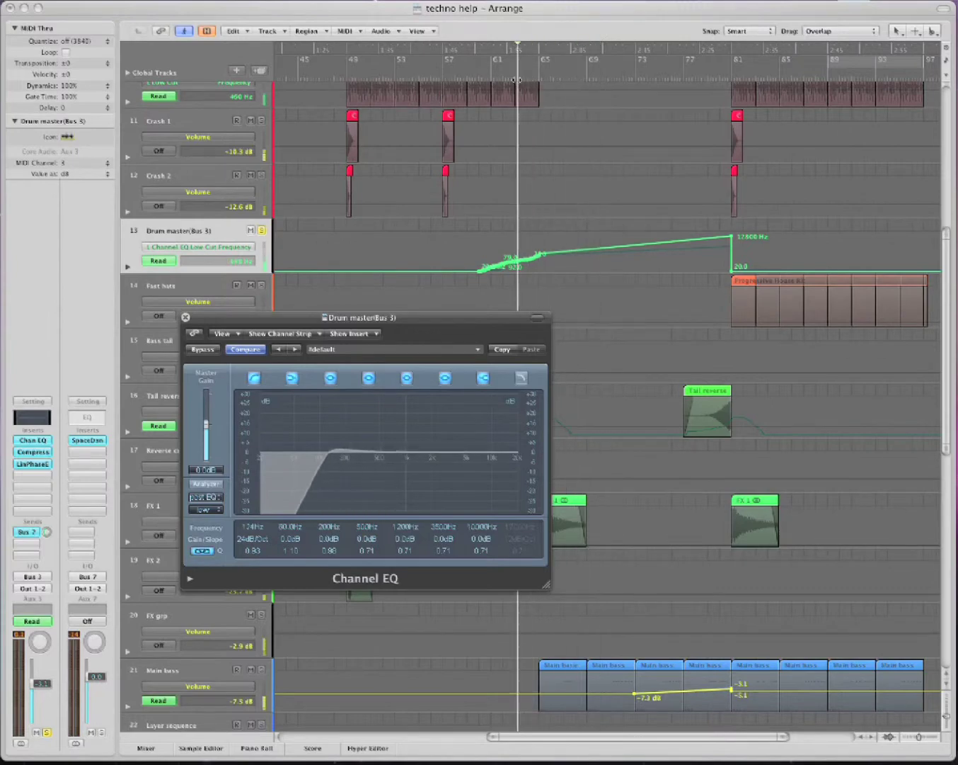
{"action": "scroll", "coordinate": [520, 157], "scroll_direction": "up", "scroll_amount": 8}
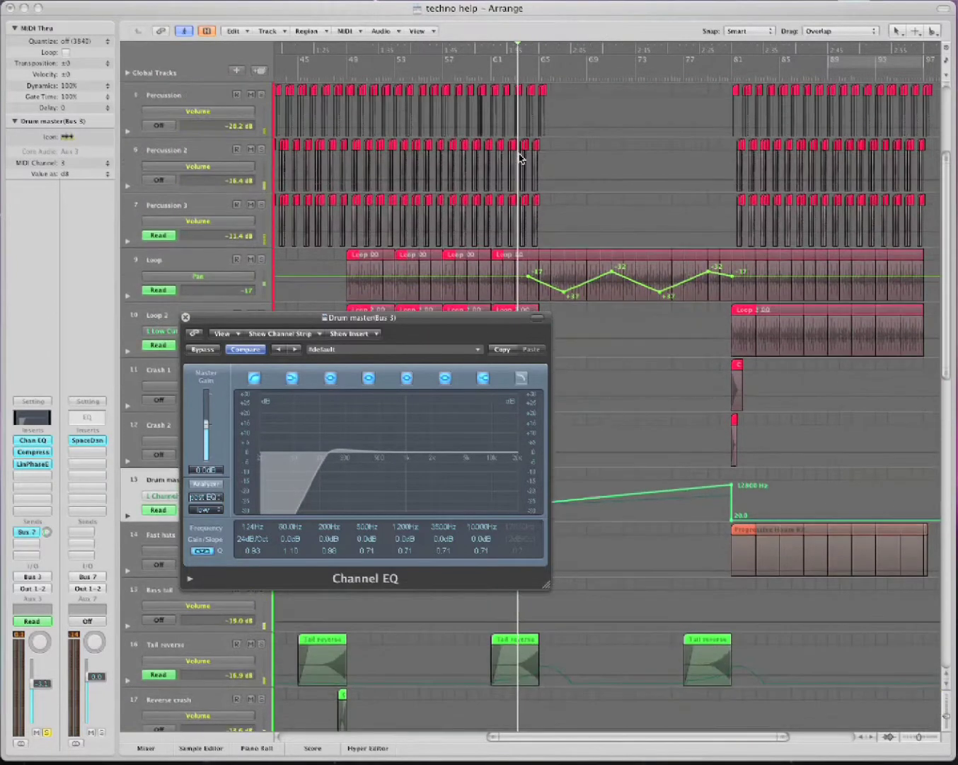
{"action": "scroll", "coordinate": [521, 157], "scroll_direction": "down", "scroll_amount": 6}
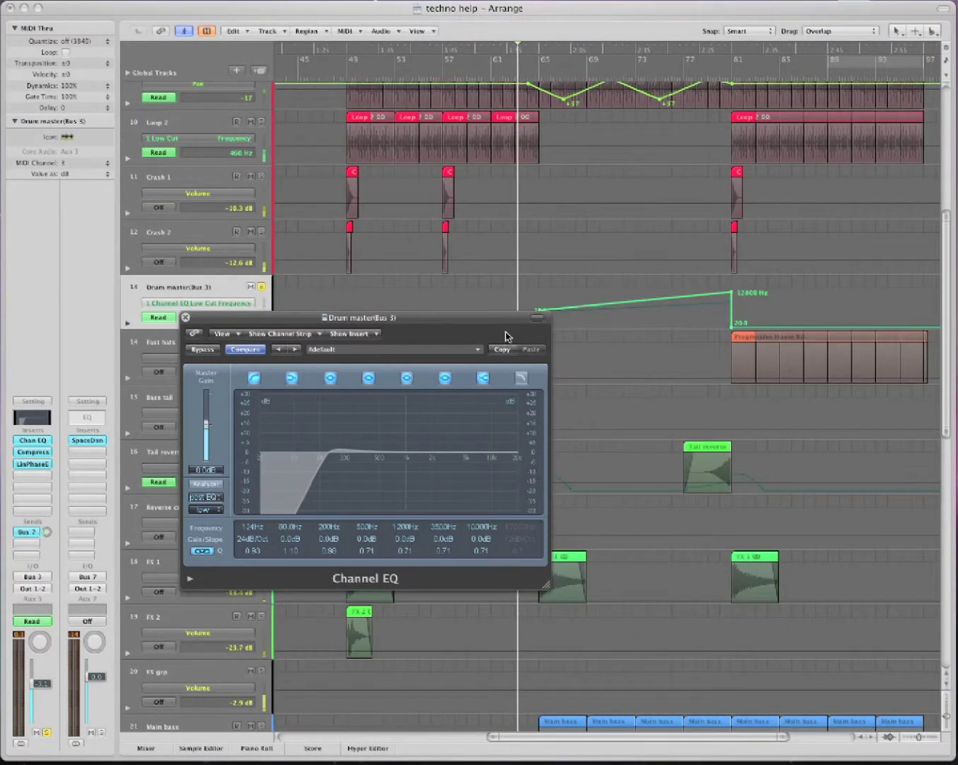
{"action": "left_click_drag", "start_coordinate": [505, 326], "coordinate": [543, 385]}
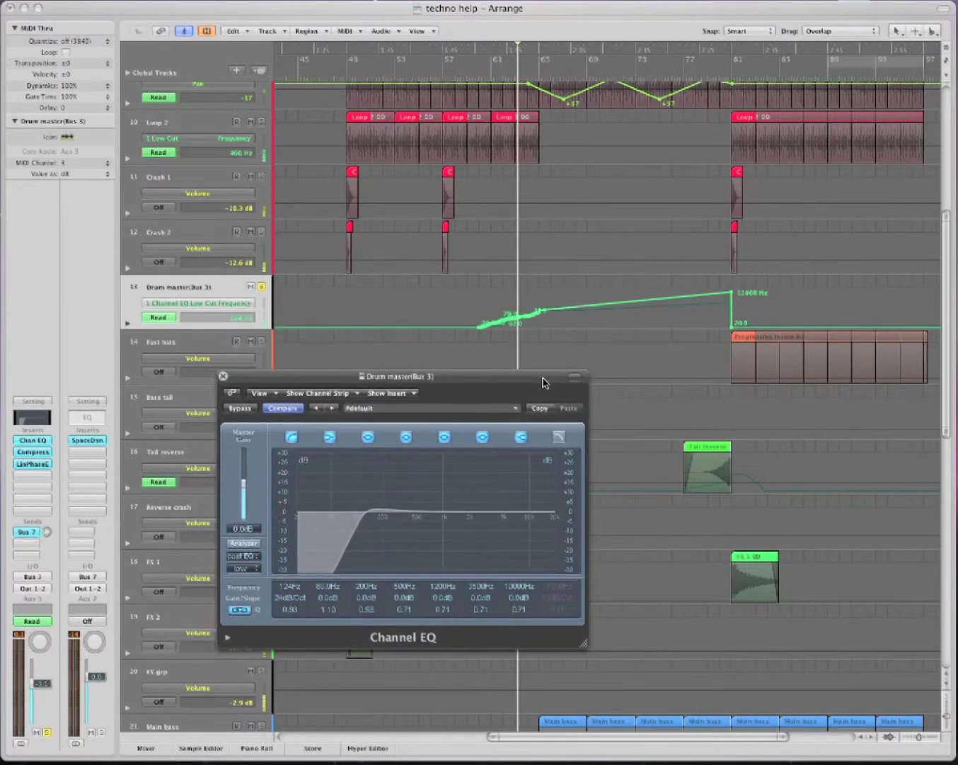
{"action": "left_click_drag", "start_coordinate": [543, 382], "coordinate": [515, 374]}
{"action": "key", "text": "super+w"}
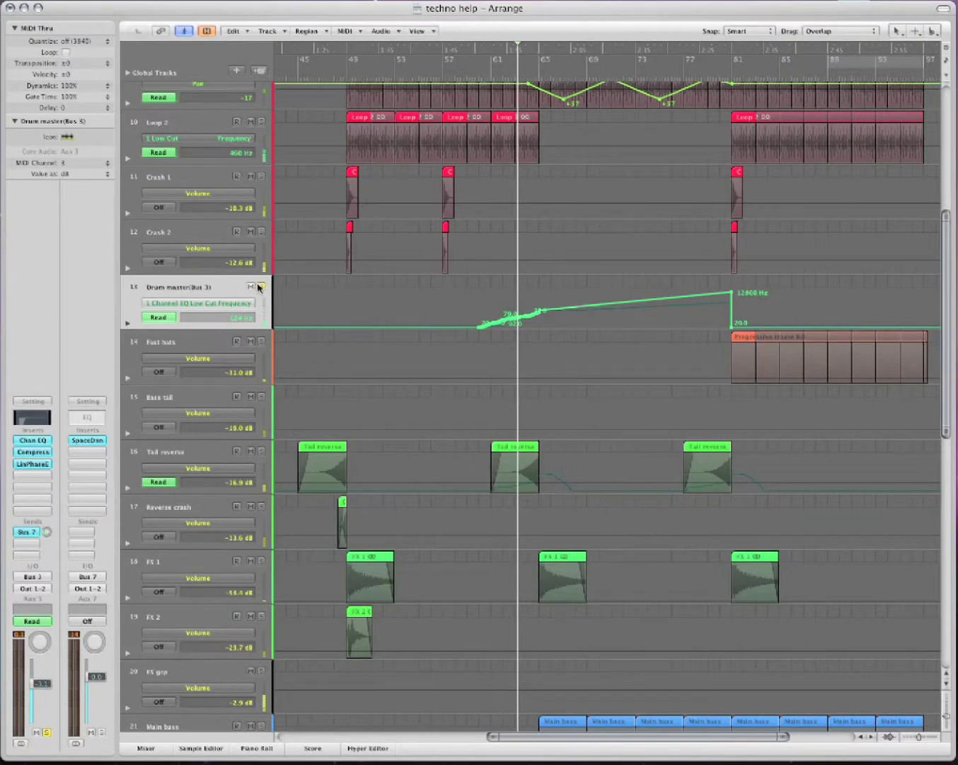
{"action": "key", "text": "ctrl+Up"}
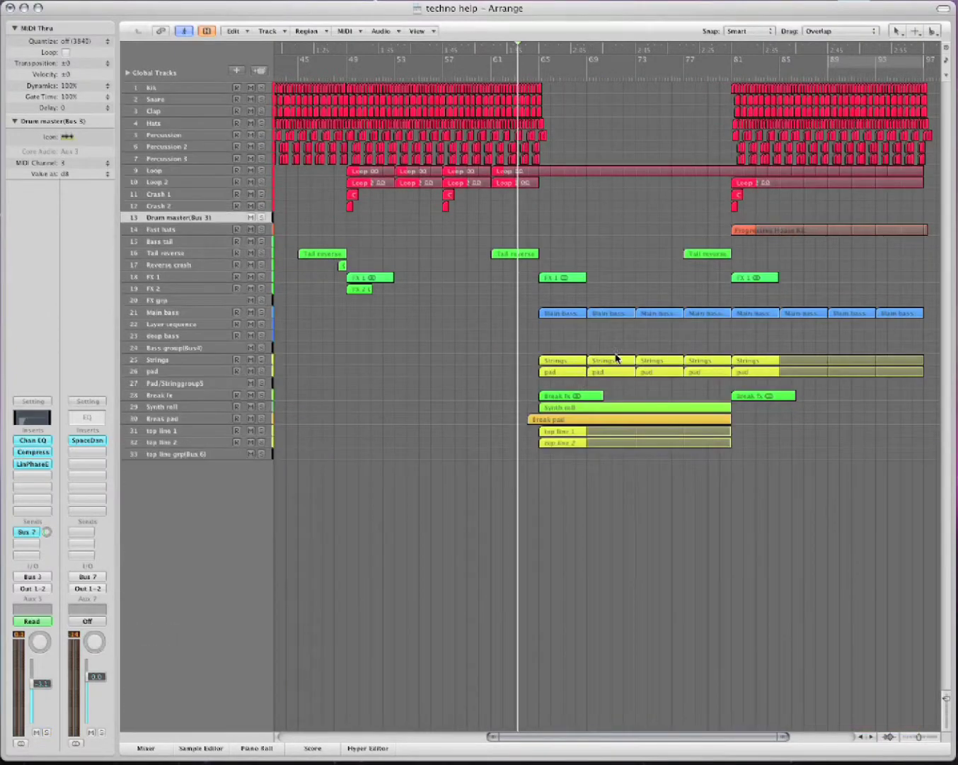
- Select Bass group(Bus4), show automation, and confirm its lane is set to HiPass Frequency
{"action": "left_click", "coordinate": [203, 316]}
{"action": "scroll", "coordinate": [288, 328], "scroll_direction": "left", "scroll_amount": 10}
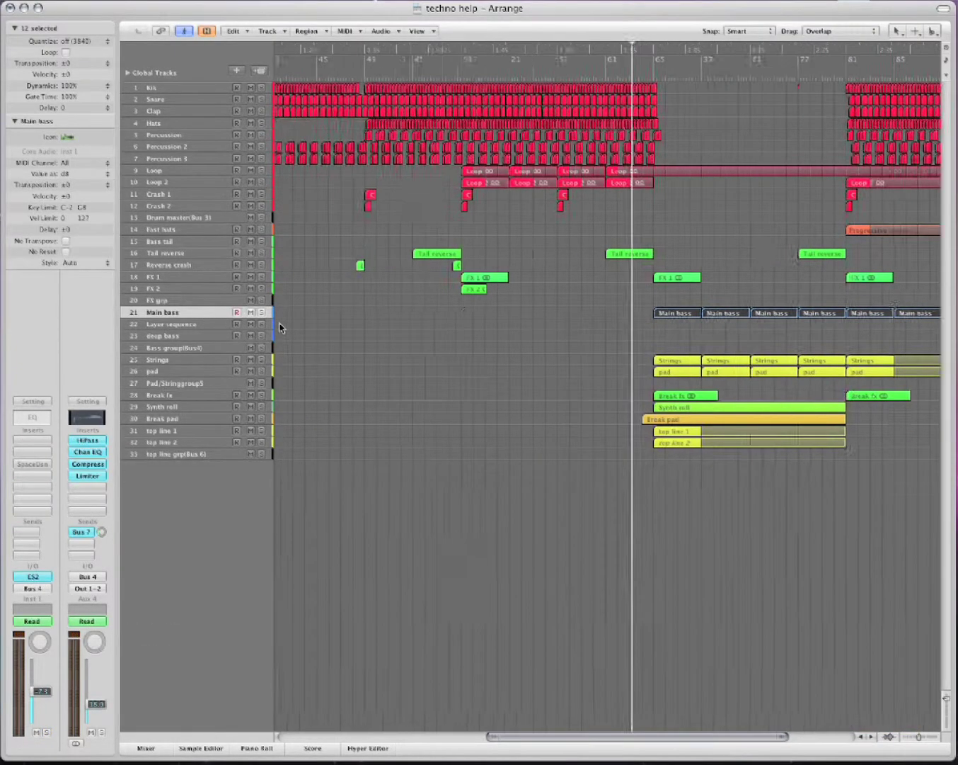
{"action": "left_click", "coordinate": [228, 349]}
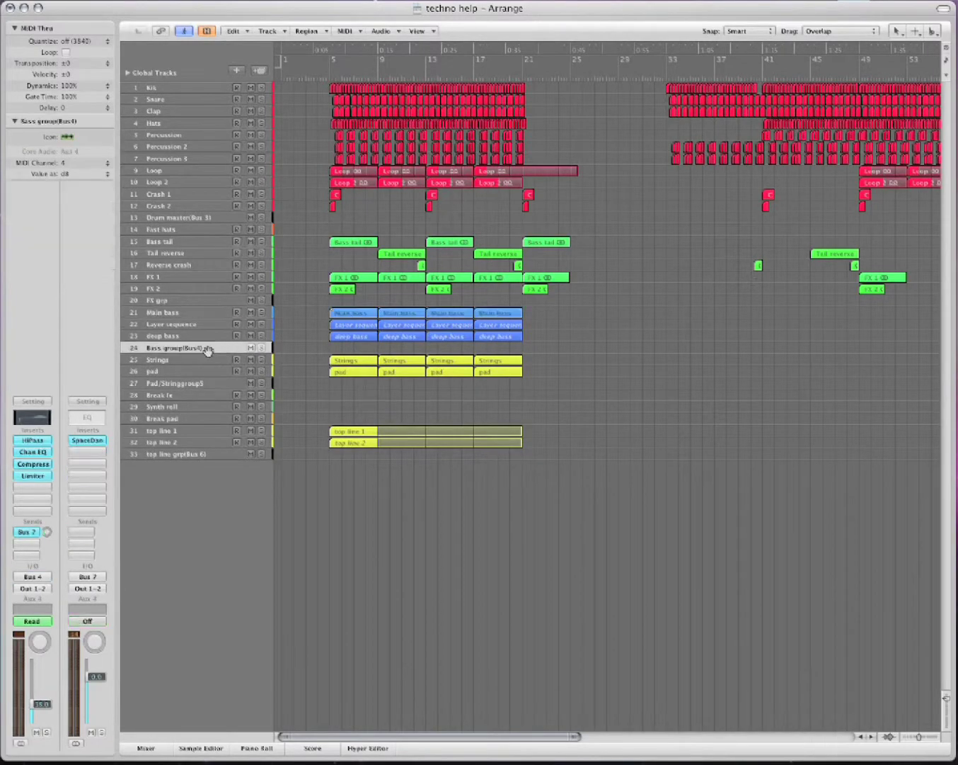
{"action": "scroll", "coordinate": [230, 347], "scroll_direction": "right", "scroll_amount": 10}
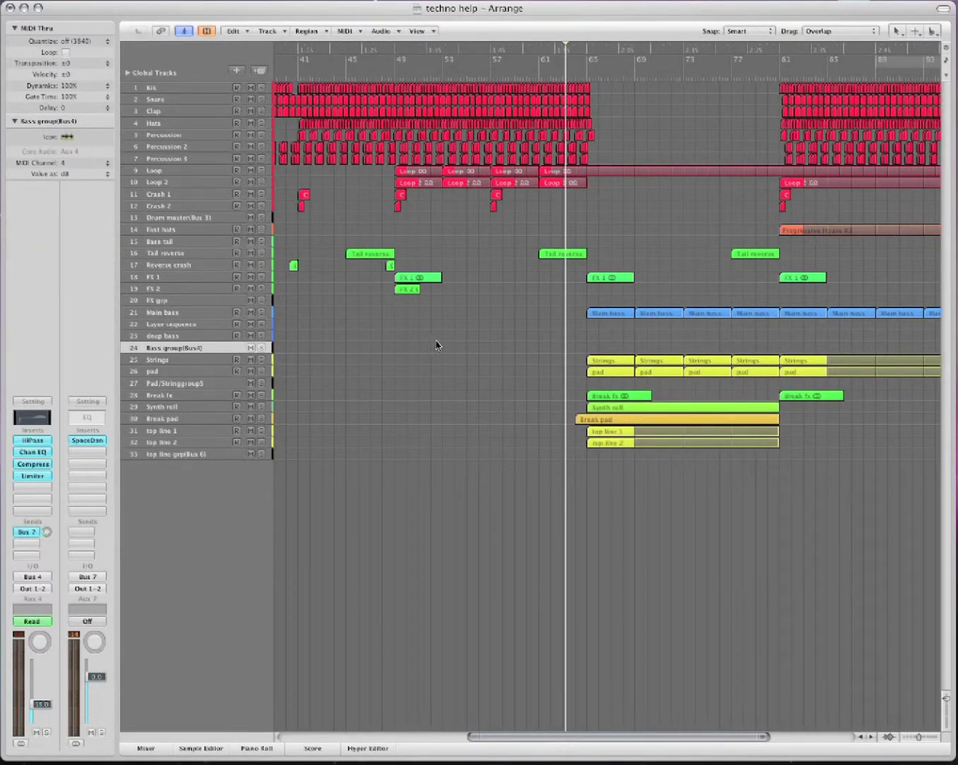
{"action": "key", "text": "a"}
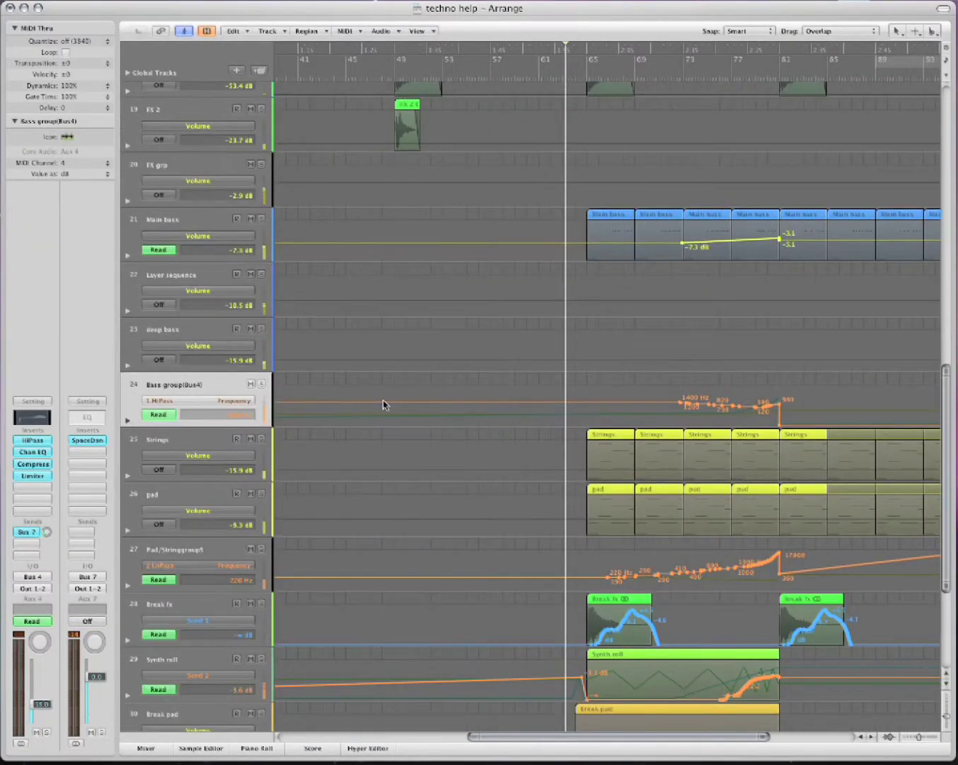
{"action": "scroll", "coordinate": [487, 384], "scroll_direction": "right", "scroll_amount": 4}
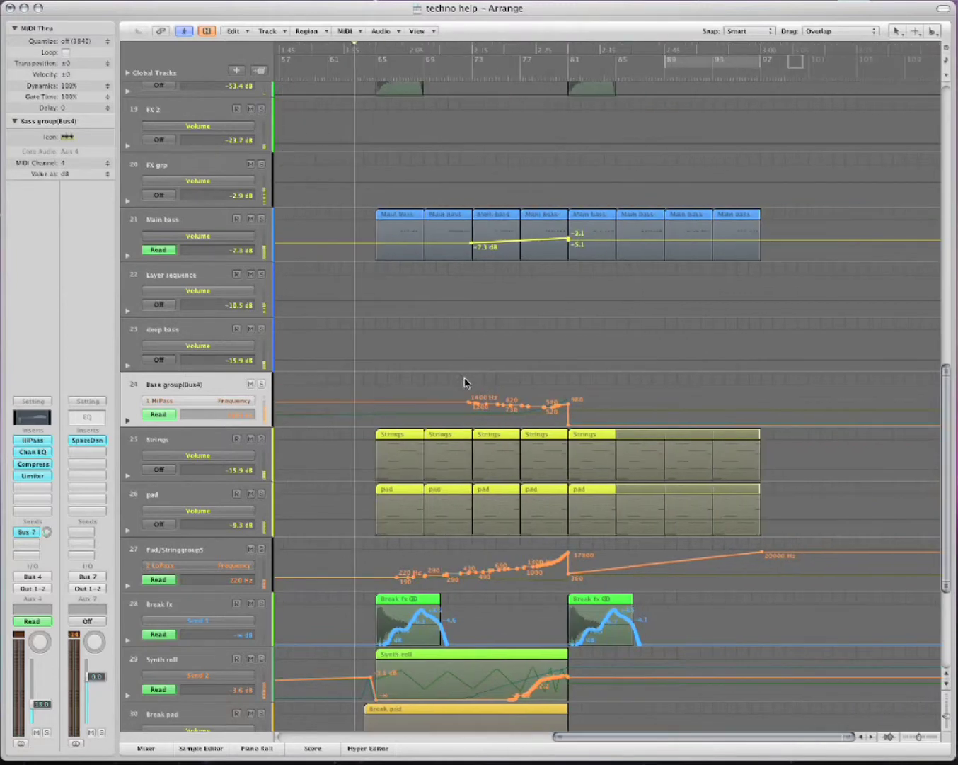
{"action": "left_click", "coordinate": [239, 401]}
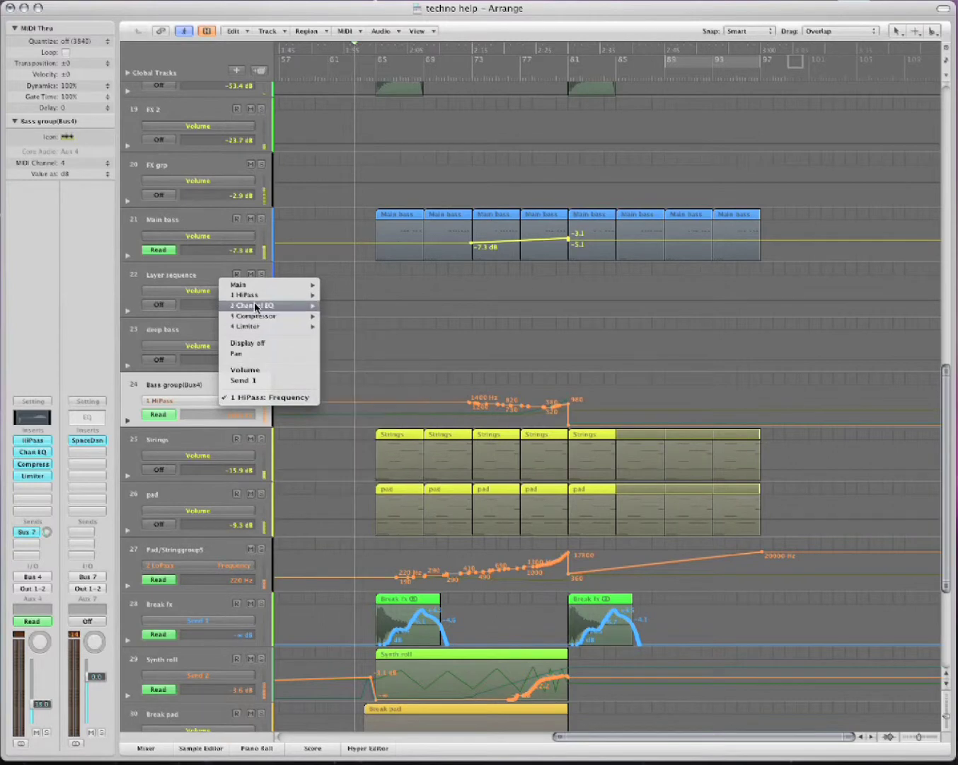
{"action": "mouse_move", "coordinate": [254, 293]}
{"action": "left_click", "coordinate": [285, 314]}
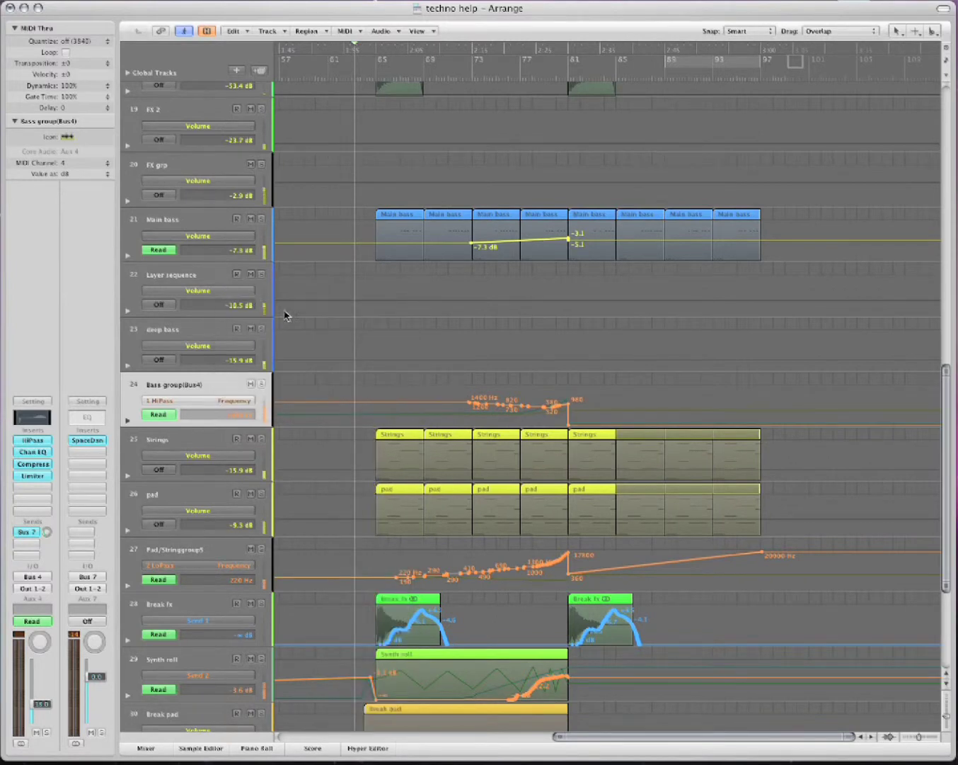
- Play the Bass group's High Pass Filter sweep down to 20 Hz, then close it and shrink the tracks
{"action": "left_click", "coordinate": [21, 442]}
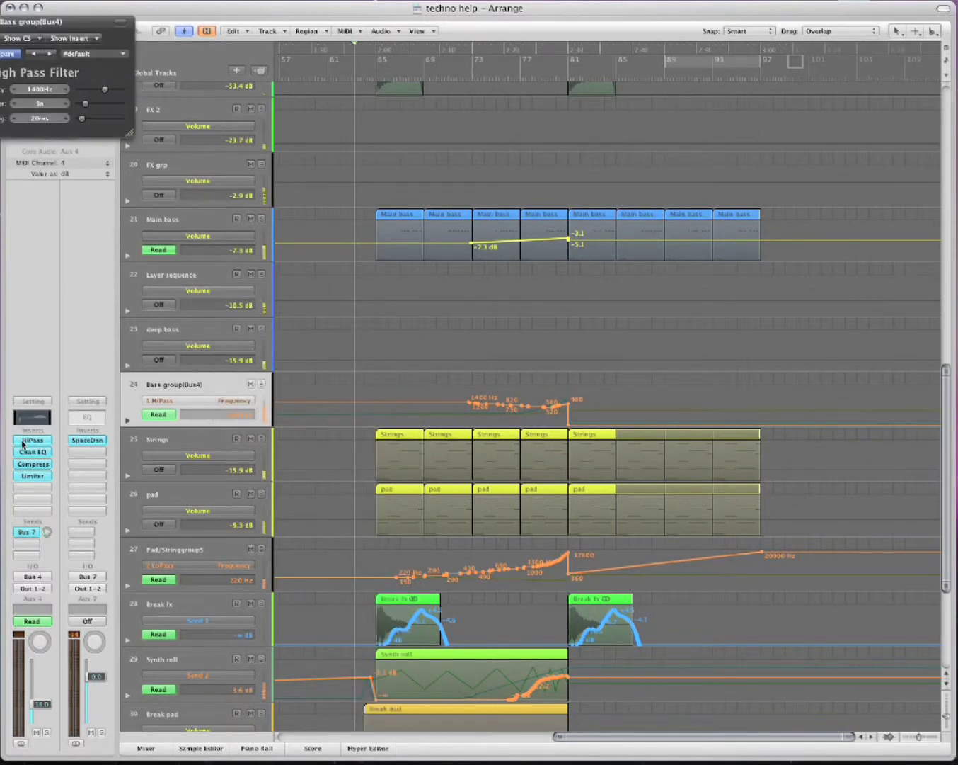
{"action": "left_click_drag", "start_coordinate": [62, 28], "coordinate": [682, 206]}
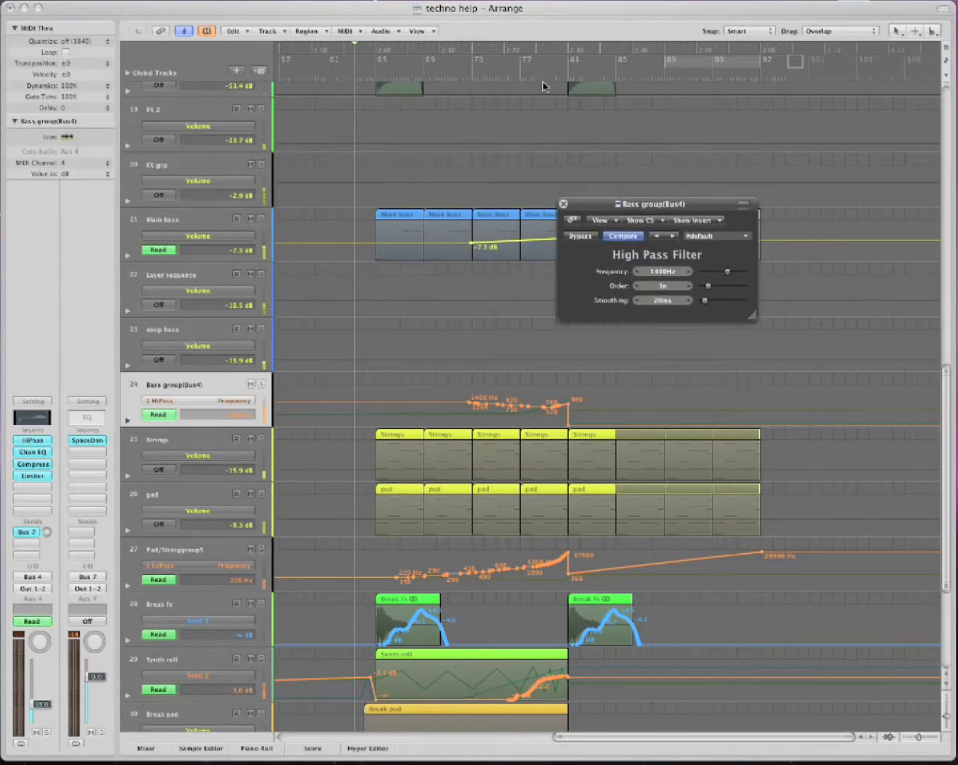
{"action": "double_click", "coordinate": [513, 76]}
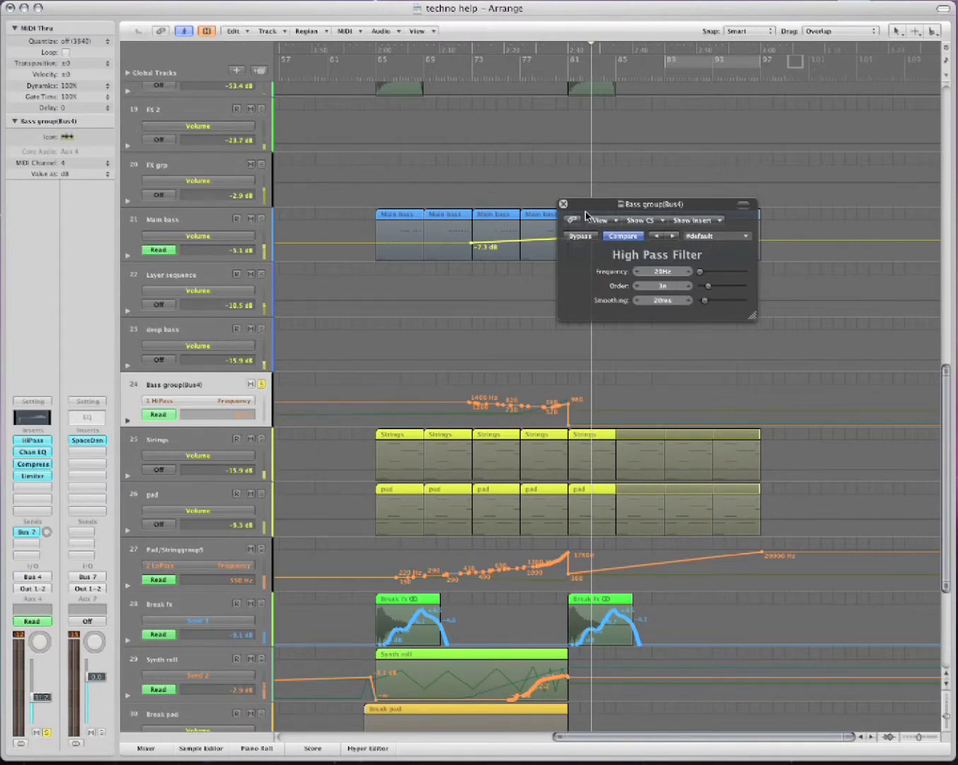
{"action": "left_click", "coordinate": [563, 205]}
{"action": "key", "text": "ctrl+Up"}
{"action": "key", "text": "ctrl+Up"}
{"action": "key", "text": "ctrl+Up"}
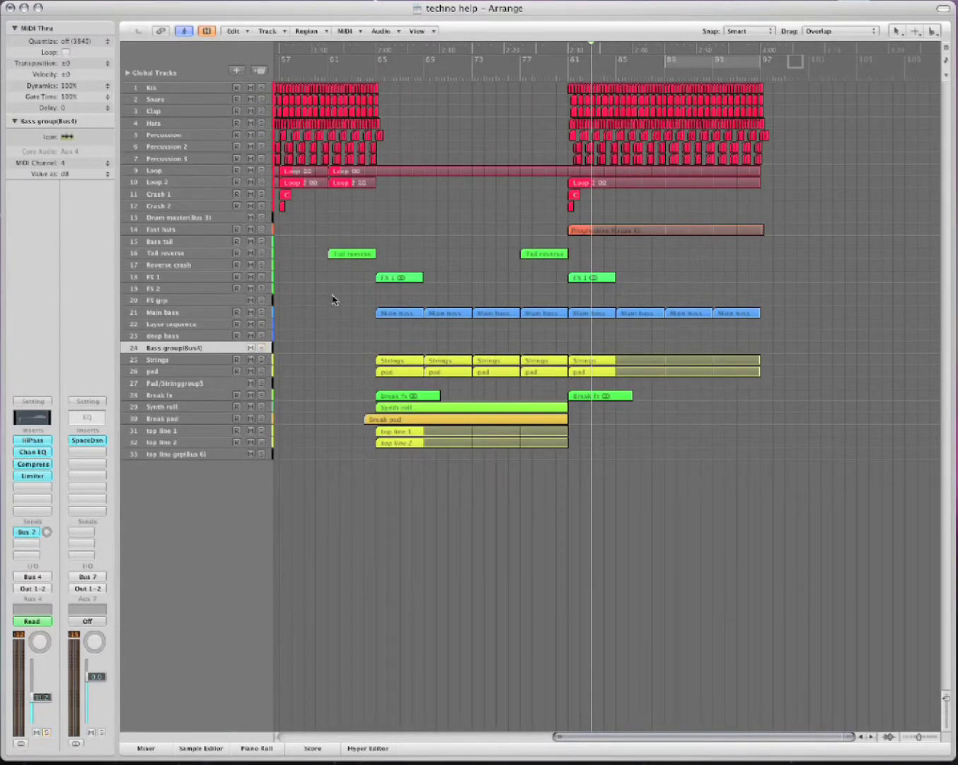
- Play from bar 69, briefly showing the automation curves, then fit all 33 tracks compactly
{"action": "double_click", "coordinate": [426, 77]}
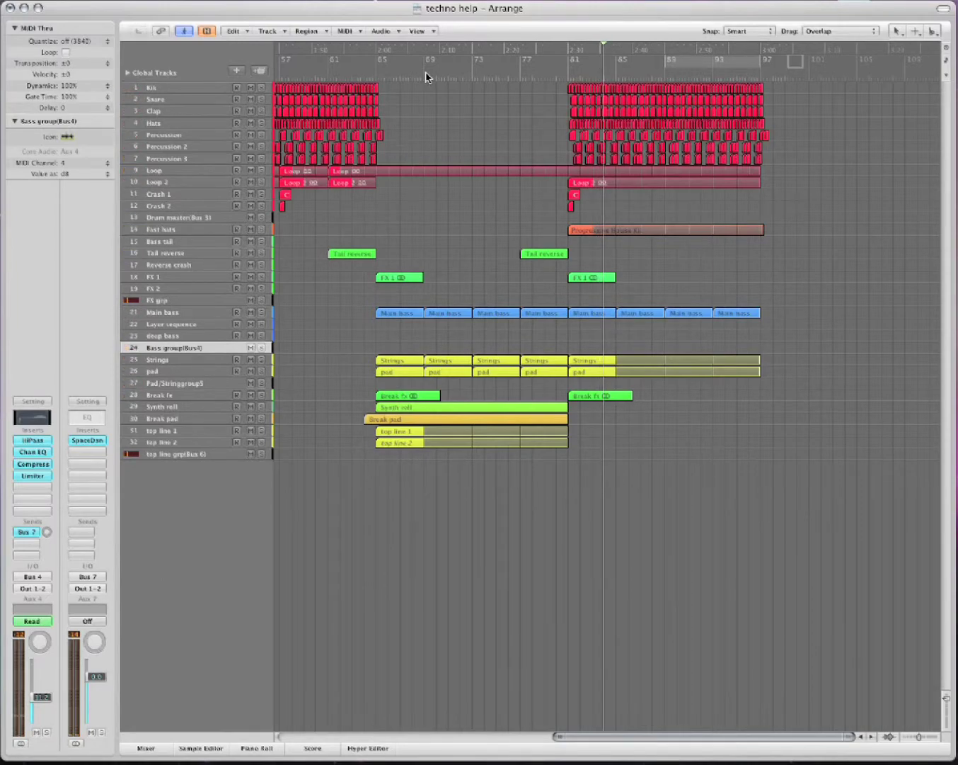
{"action": "key", "text": "a"}
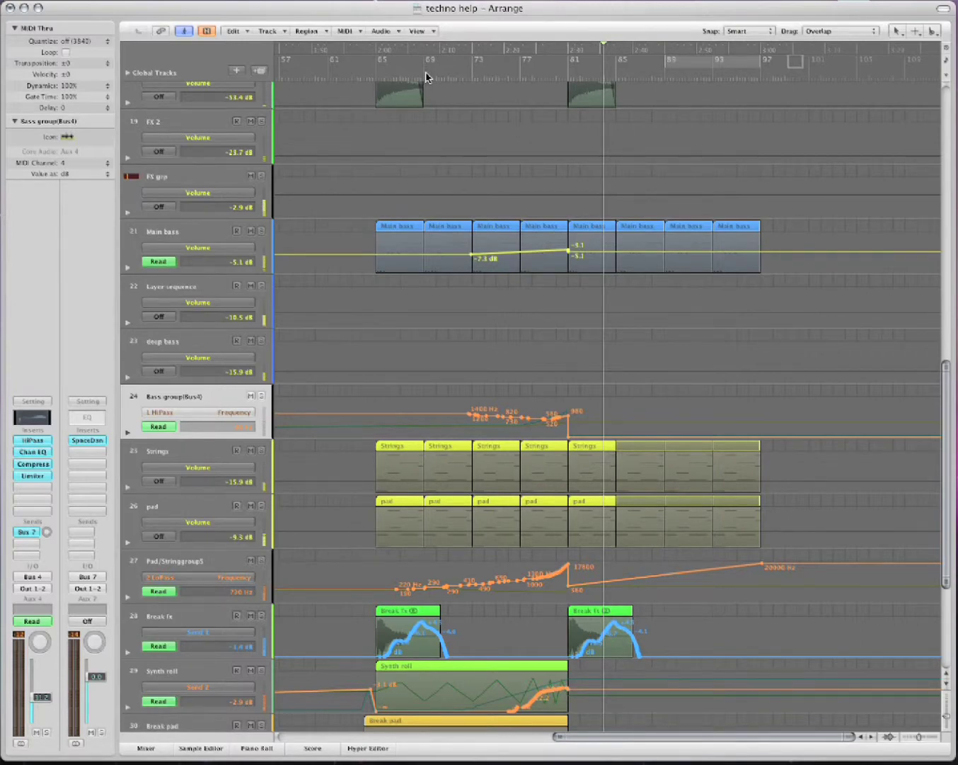
{"action": "key", "text": "a"}
{"action": "key", "text": "super+Up"}
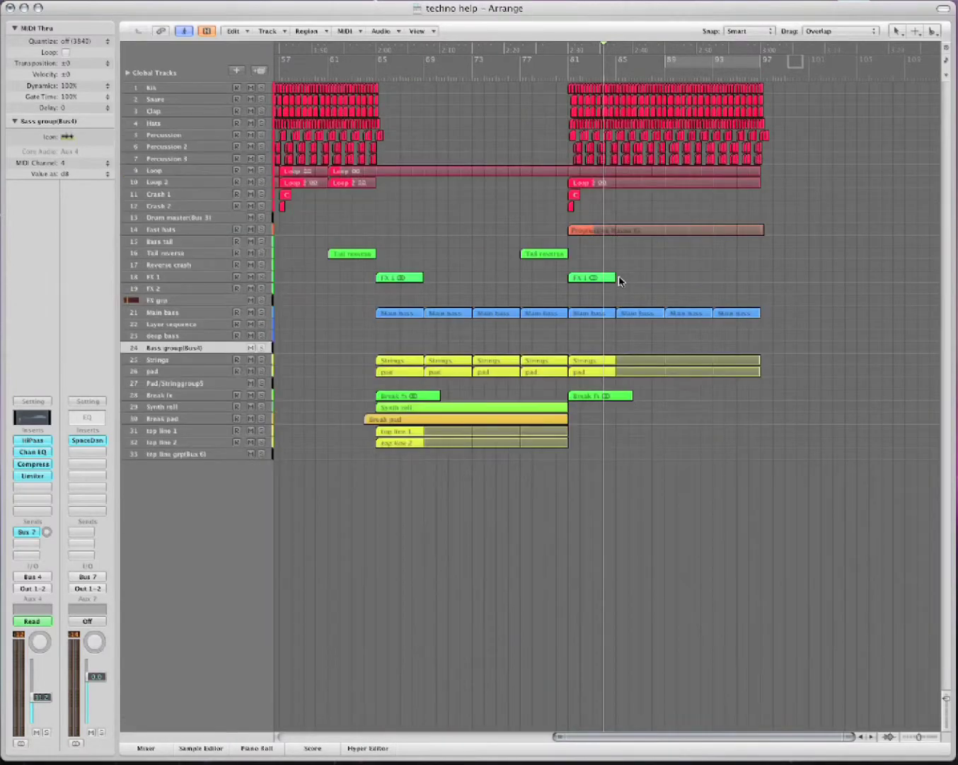